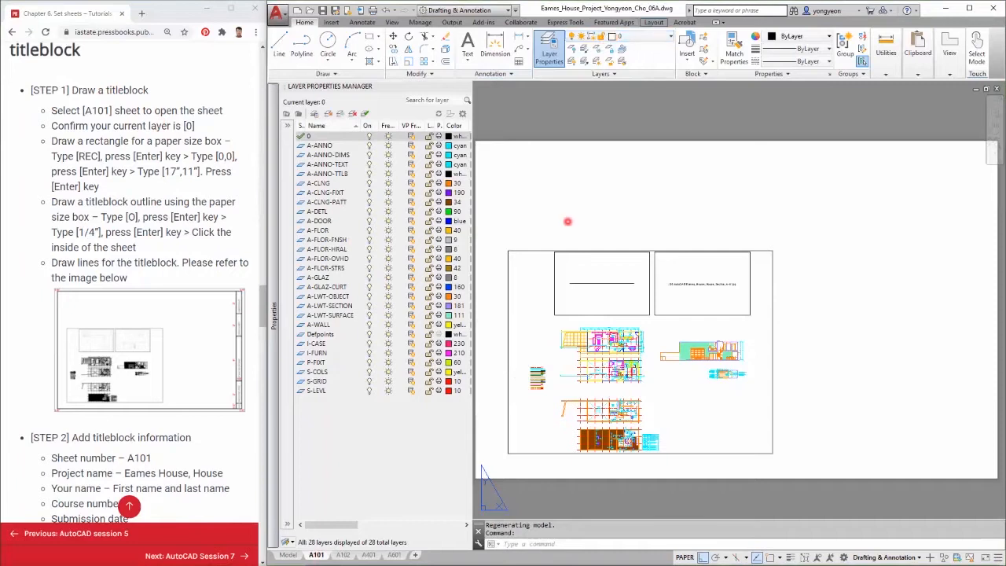
type("rec")
key("Return")
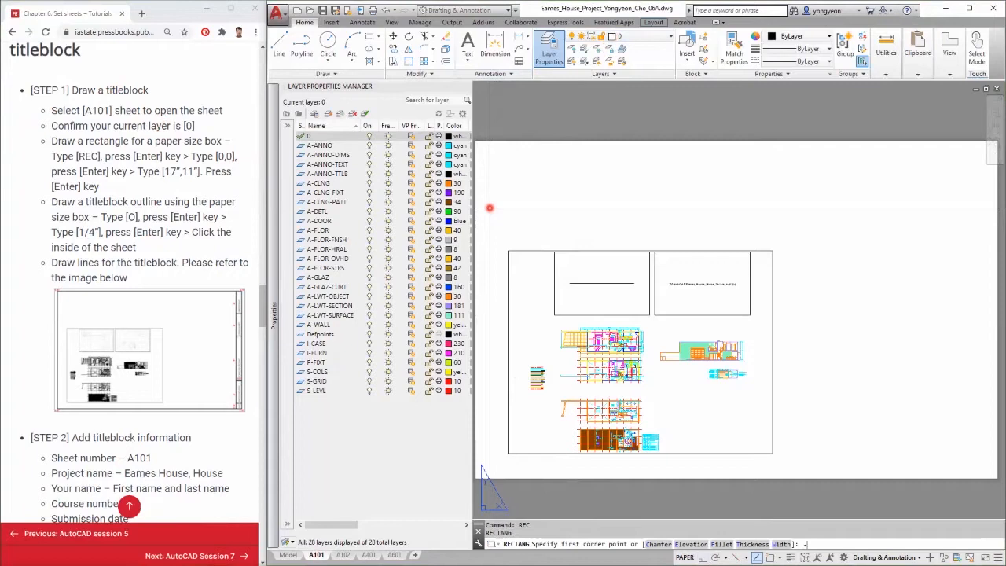
type("-,-")
key("Return")
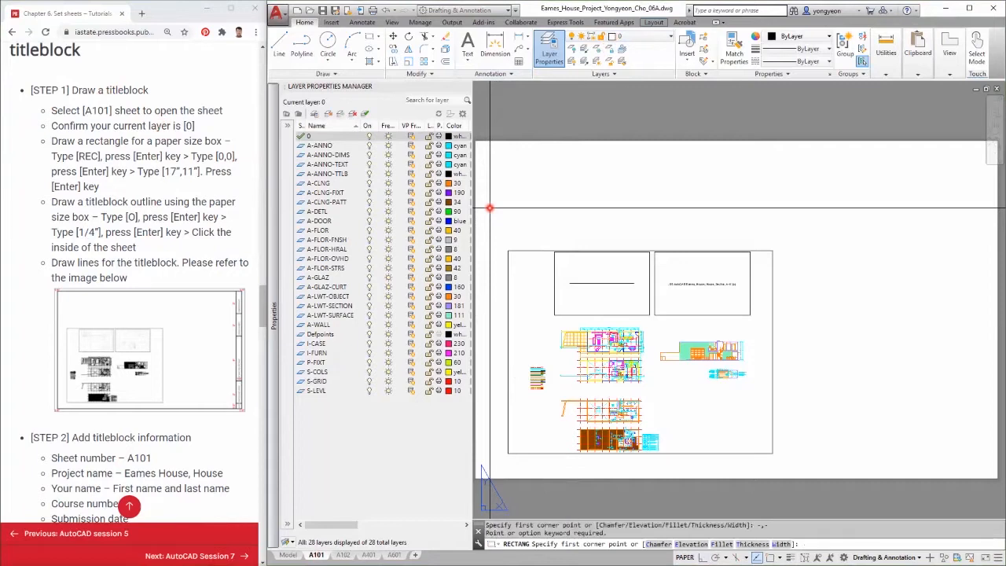
type("0,0")
key("Return")
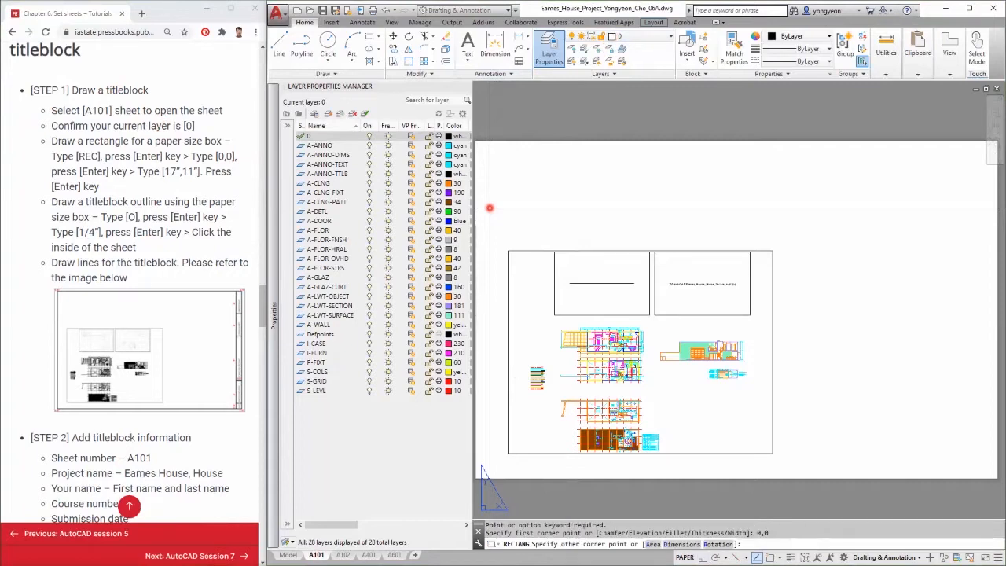
key("Escape")
Draw a 17" x 11" paper-size rectangle starting at 0,0 on the A101 layout.
key("Return")
type("0,0")
key("Return")
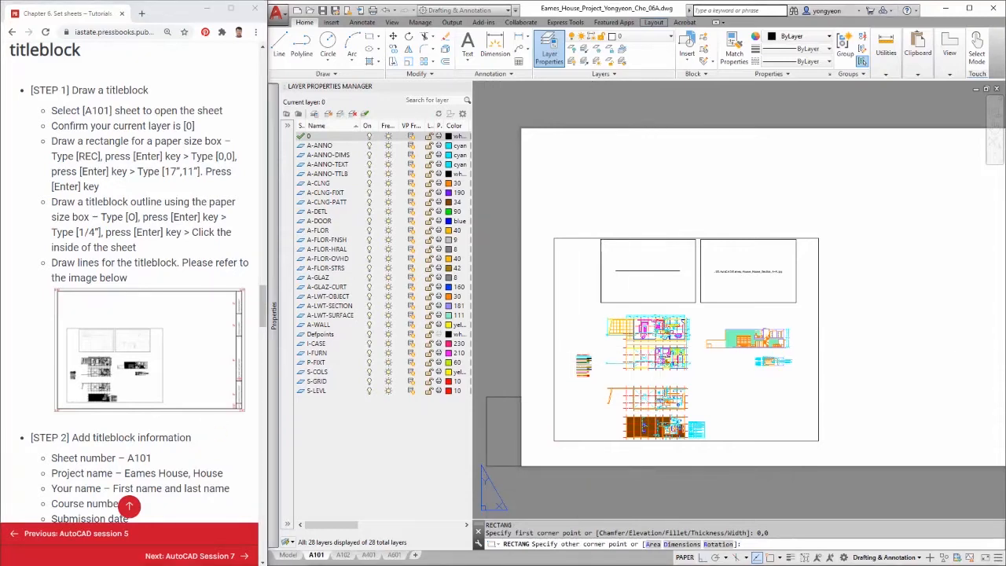
scroll(610, 481, "down", 2)
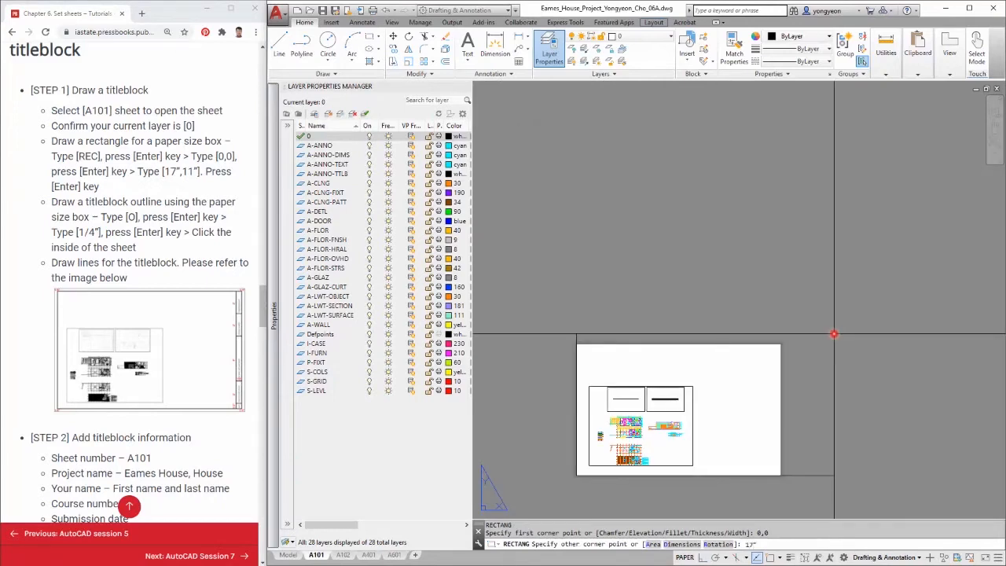
type("\",11")
key("Return")
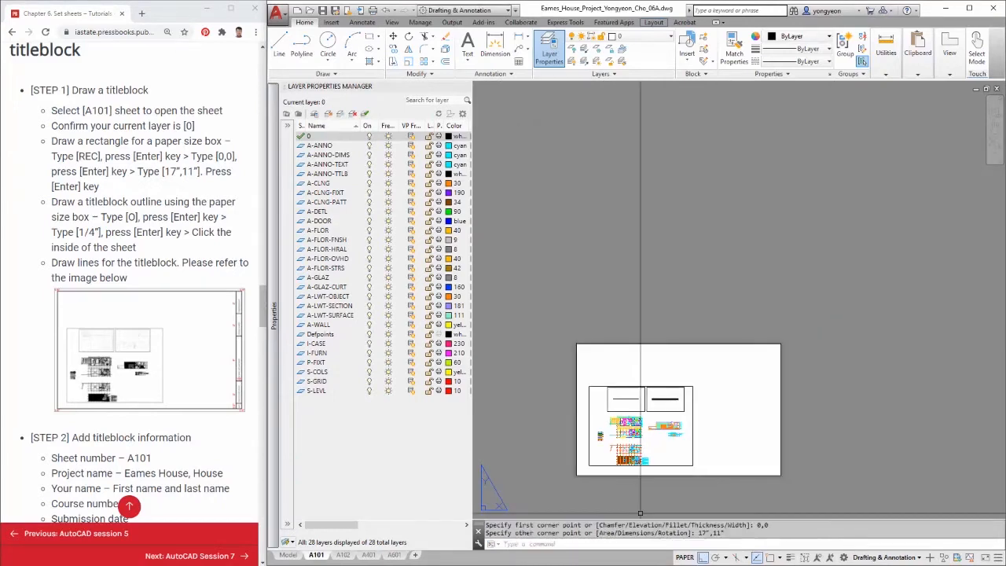
Offset the paper-size rectangle 1/4" inward to create the titleblock outline.
scroll(676, 503, "up", 2)
type("o")
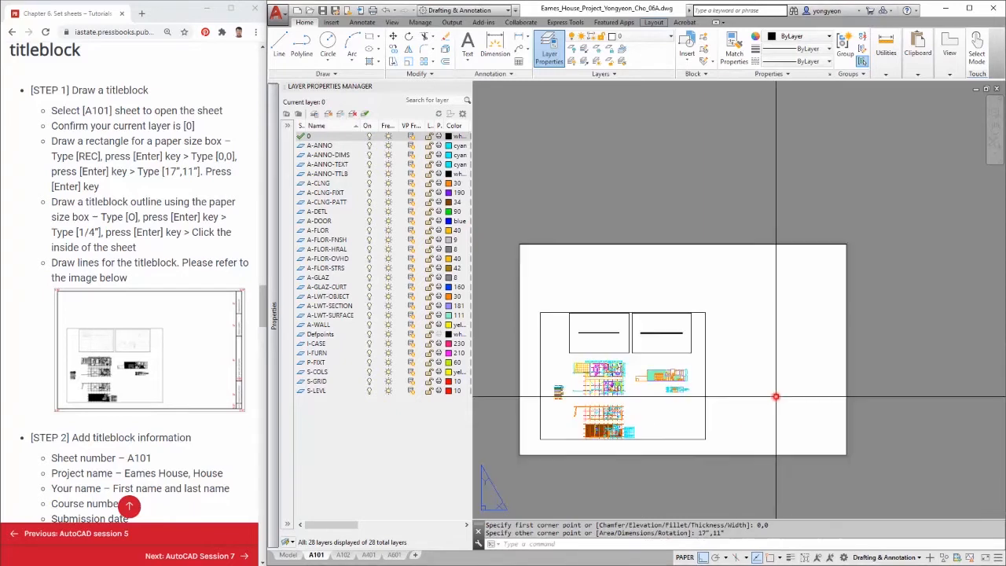
key("Return")
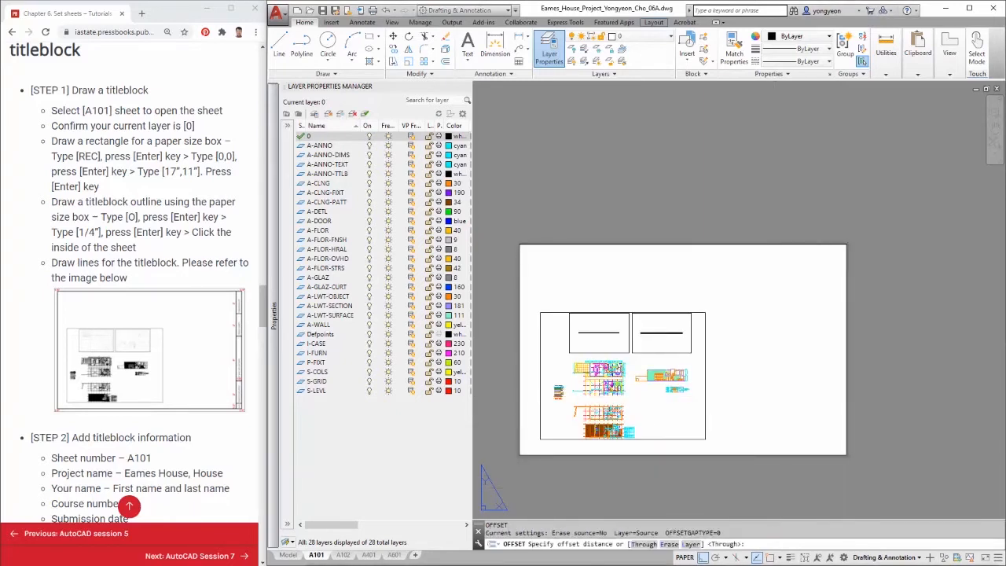
scroll(678, 474, "up", 2)
scroll(689, 471, "down", 2)
middle_click_drag(692, 470, 702, 464)
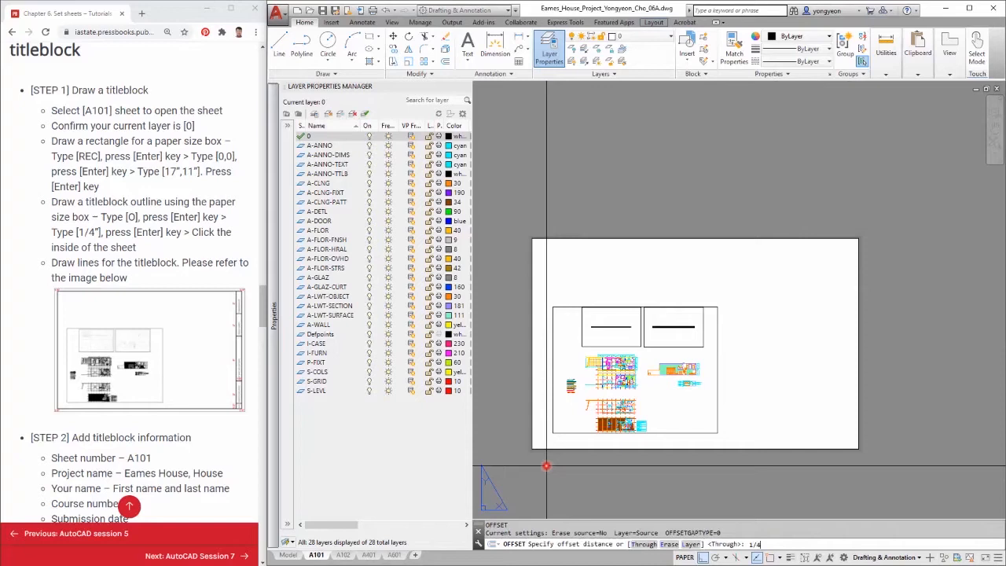
key("Return")
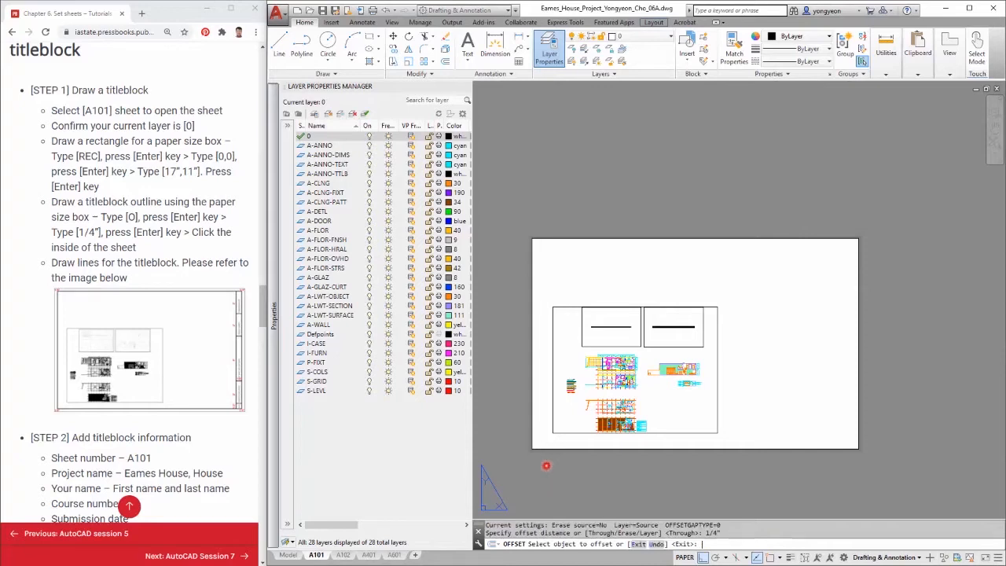
left_click(607, 449)
left_click(609, 445)
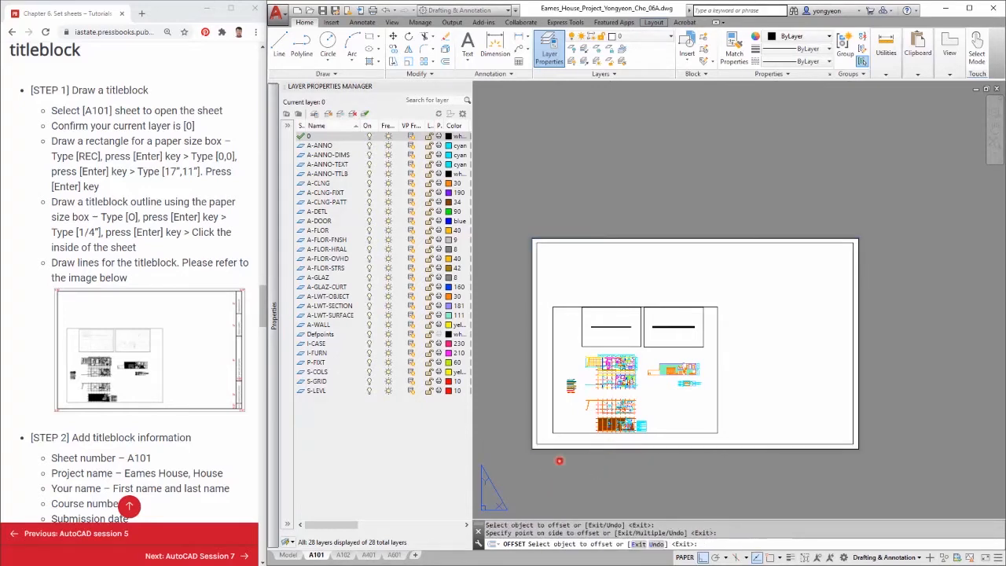
scroll(554, 458, "up", 2)
key("Escape")
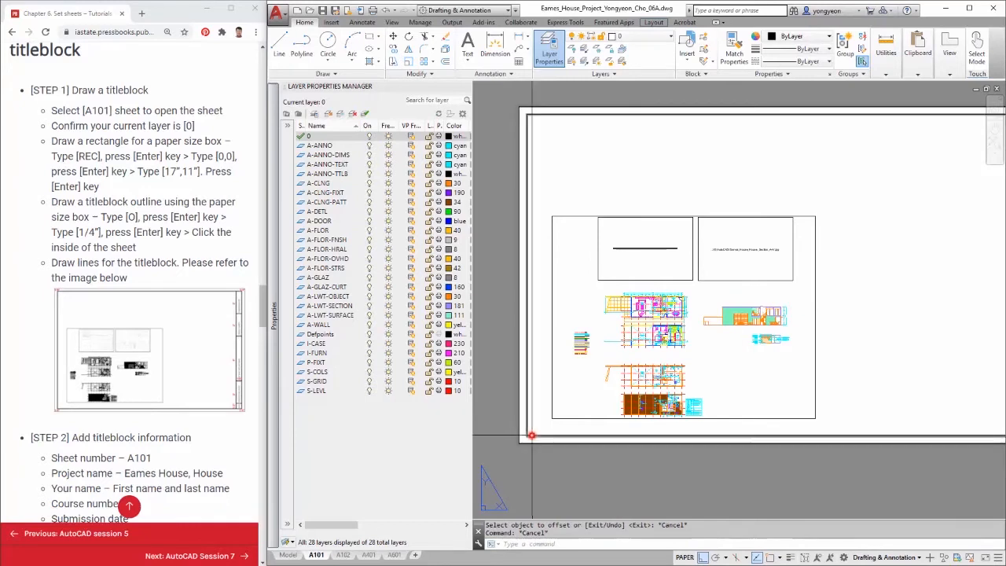
left_click(531, 435)
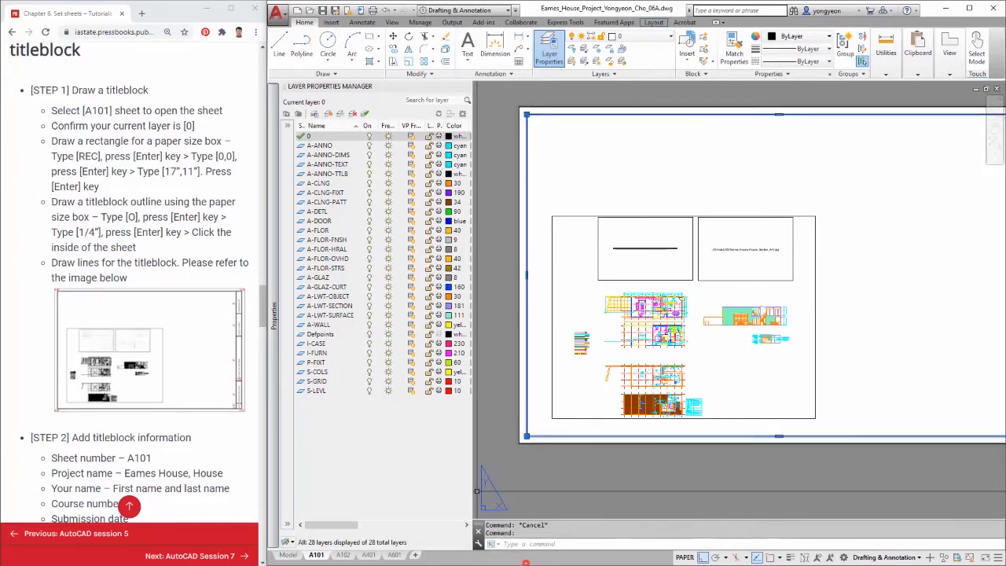
middle_click_drag(896, 344, 787, 352)
key("Escape")
type("l")
key("Return")
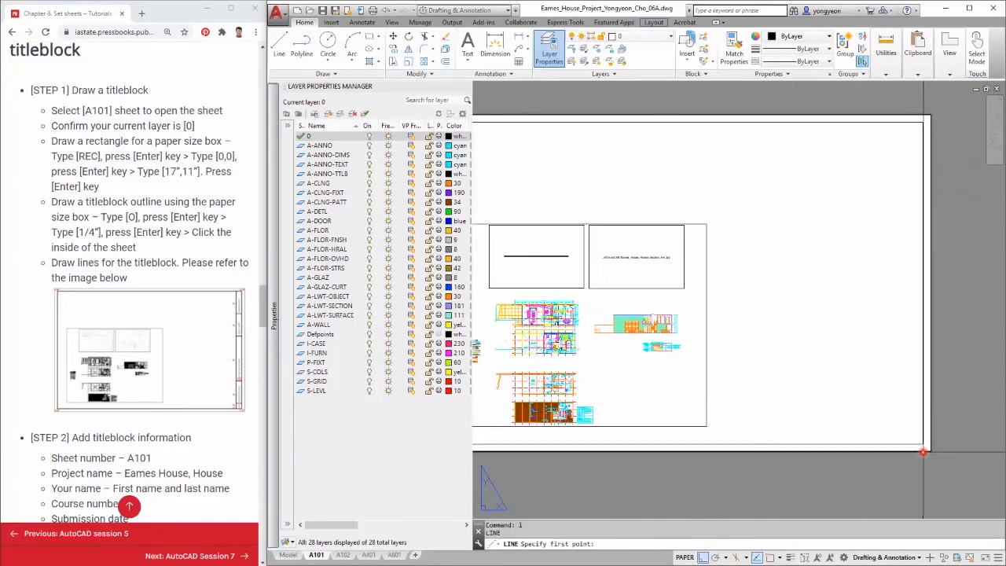
key("Escape")
type("i")
key("Return")
left_click(779, 386)
Try to draw a line 1/2" in from the titleblock's lower right corner.
type("l")
key("Return")
key("F3")
left_click(920, 442)
type("1/2\"")
key("Return")
left_click(907, 122)
middle_click_drag(894, 441, 790, 411)
scroll(790, 411, "up", 2)
key("Escape")
key("Escape")
key("Escape")
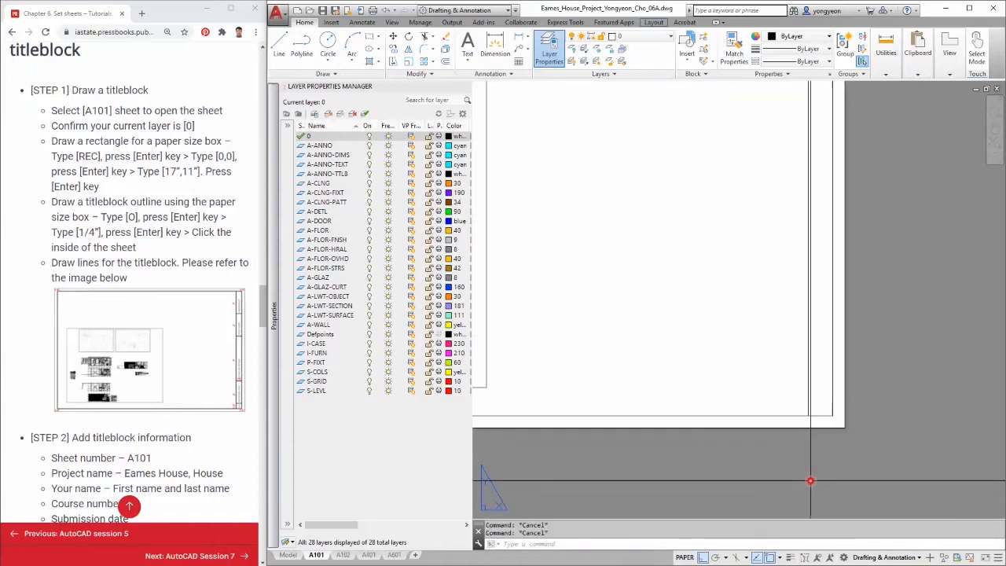
key("o")
key("Return")
type("1.2\"")
key("Return")
left_click(820, 415)
key("Escape")
key("Escape")
type("1/2")
key("Escape")
Offset the titleblock's right edge 1/2" inward to form a vertical title strip.
key("o")
key("Return")
type("1/2\"")
key("Return")
left_click(820, 415)
left_click(825, 398)
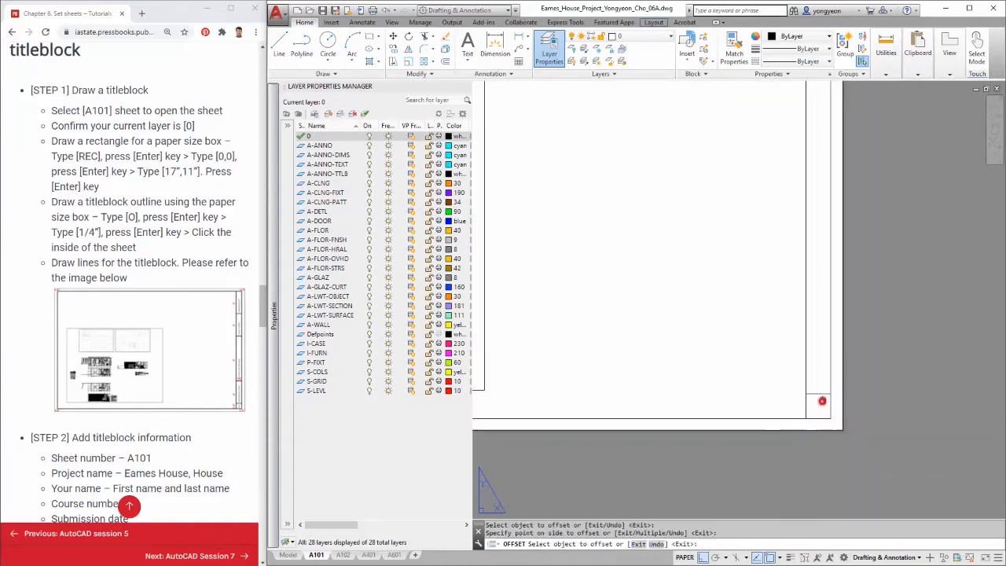
middle_click_drag(826, 397, 752, 451)
key("Escape")
key("Escape")
Offset the title strip's bottom edge 2" upward to make the first cell divider.
type("o")
key("Return")
type("2\"")
key("Return")
left_click(753, 446)
left_click(753, 417)
middle_click_drag(756, 390, 736, 474)
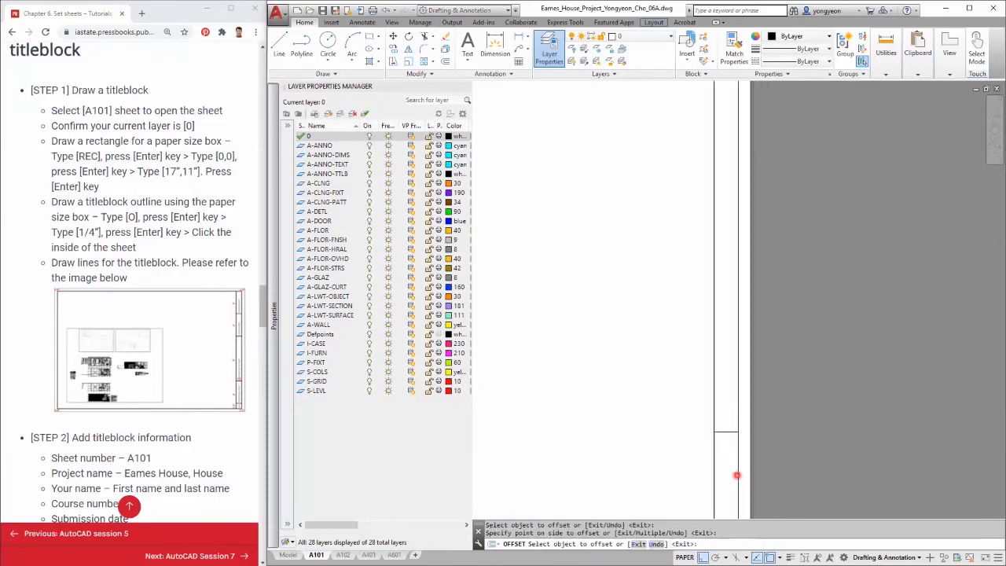
scroll(728, 450, "down", 2)
key("Escape")
Offset the strip's divider lines 4" upward to add more cells.
type("o")
key("Return")
type("4\"")
key("Return")
left_click(731, 433)
left_click(725, 438)
left_click(728, 417)
key("Escape")
type("o")
key("Return")
key("Escape")
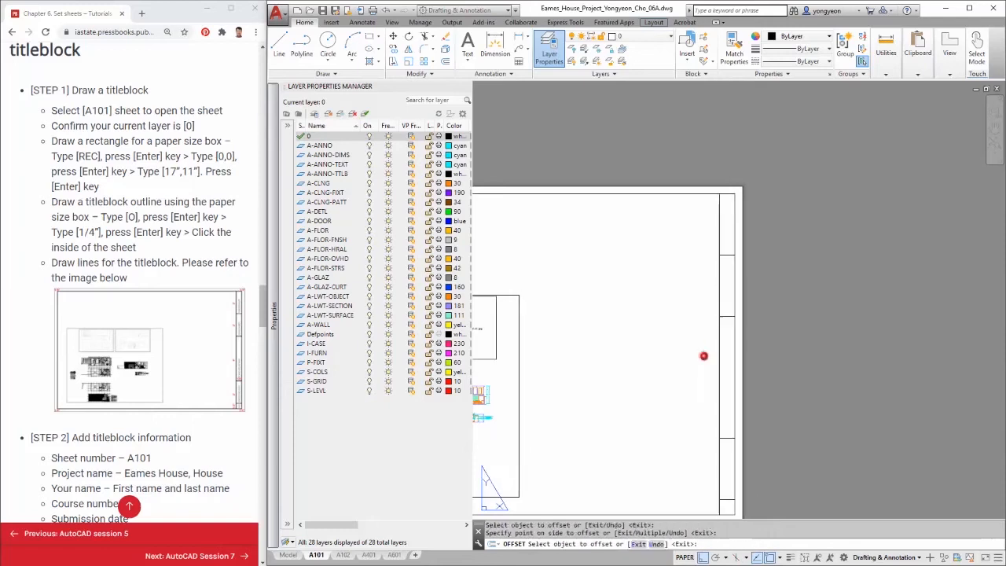
Undo the last two operations.
scroll(703, 352, "down", 2)
left_click(768, 222)
key("ctrl+z")
key("ctrl+z")
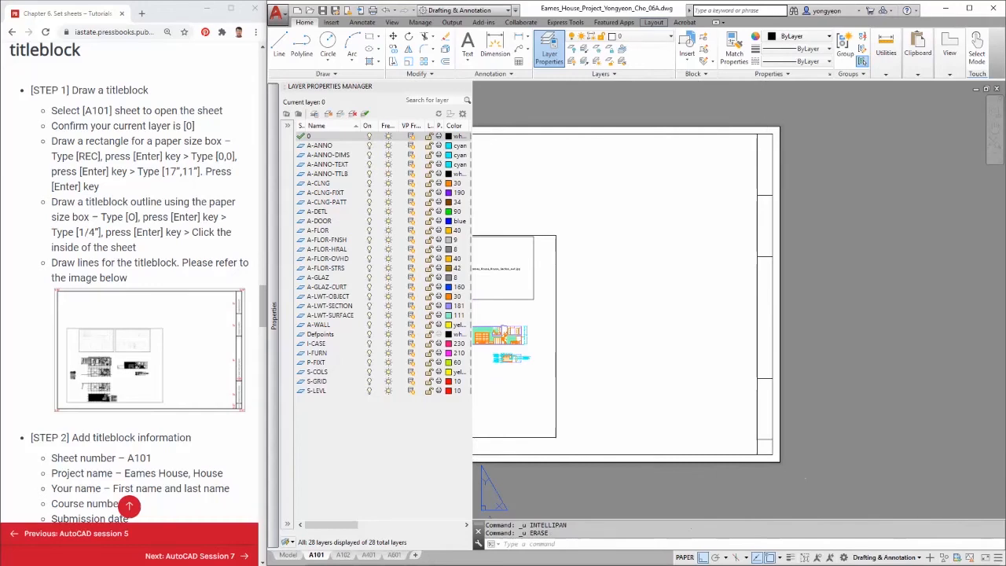
Add multiline text A101 in the bottom cell of the title strip.
scroll(757, 471, "up", 4)
middle_click_drag(786, 442, 717, 416)
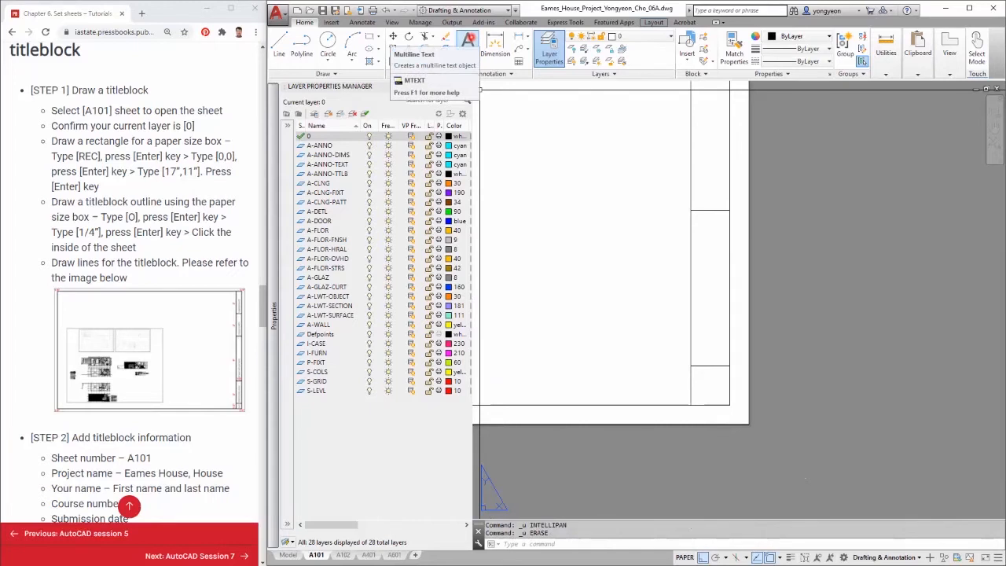
left_click(469, 42)
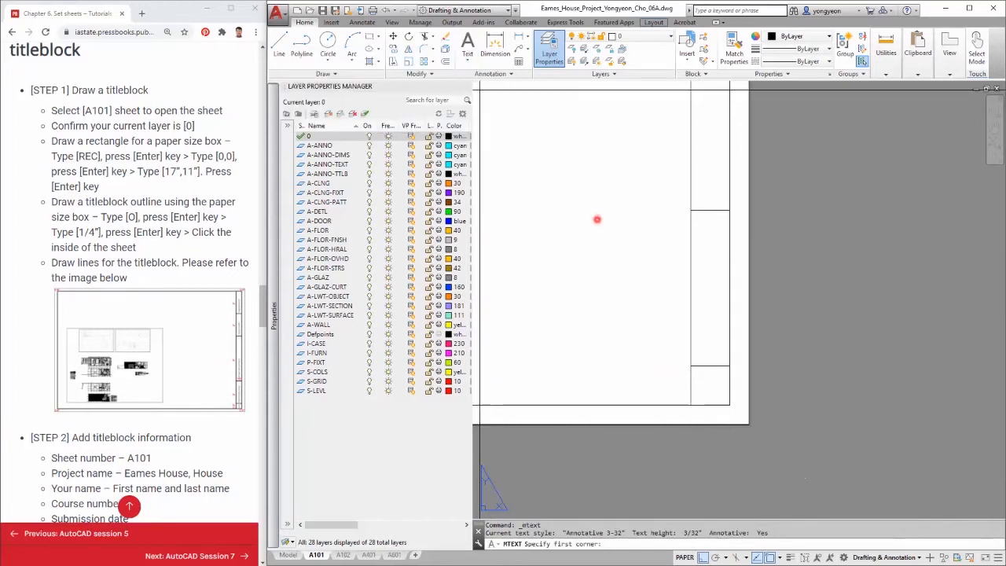
scroll(706, 386, "up", 3)
left_click(678, 357)
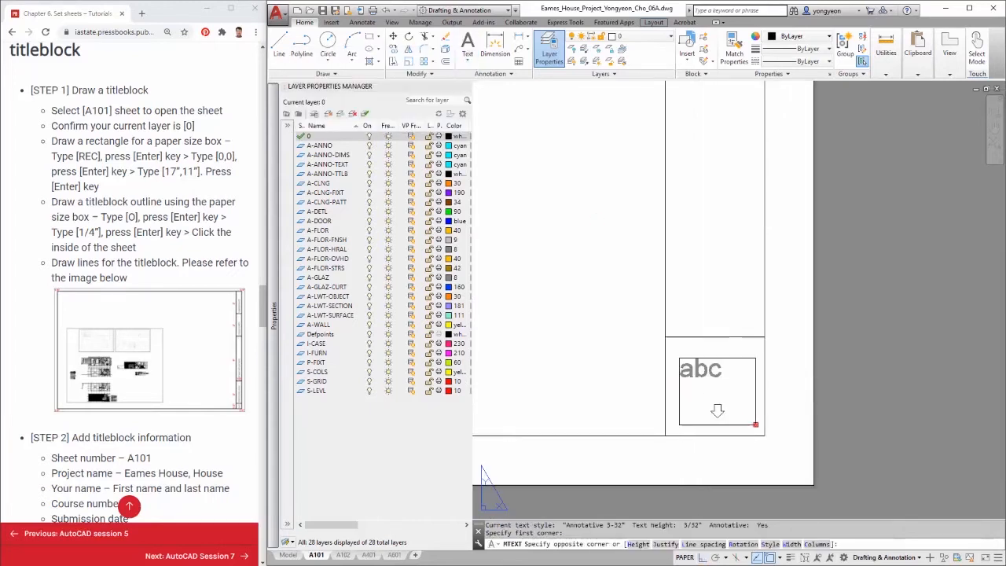
left_click(754, 423)
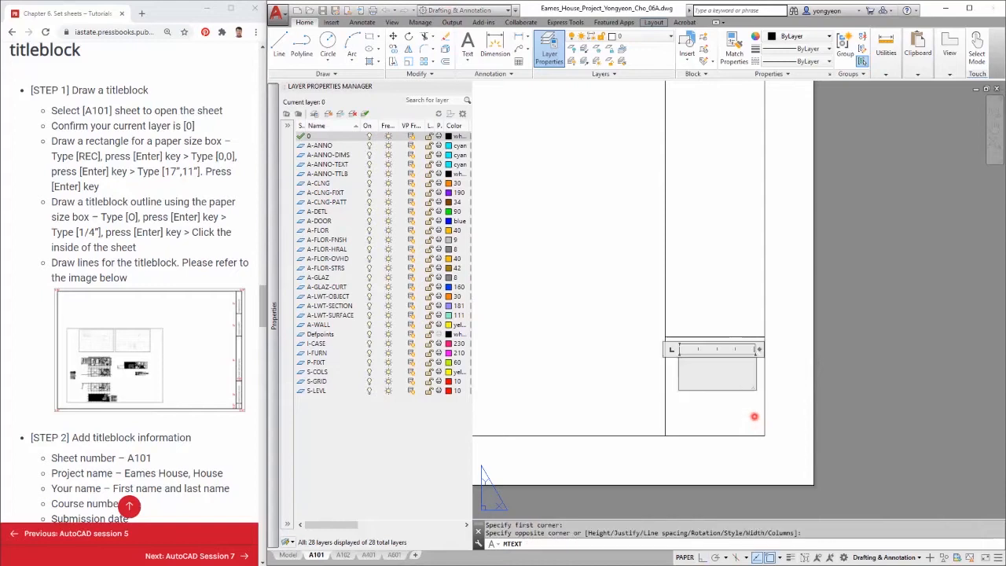
type("a10")
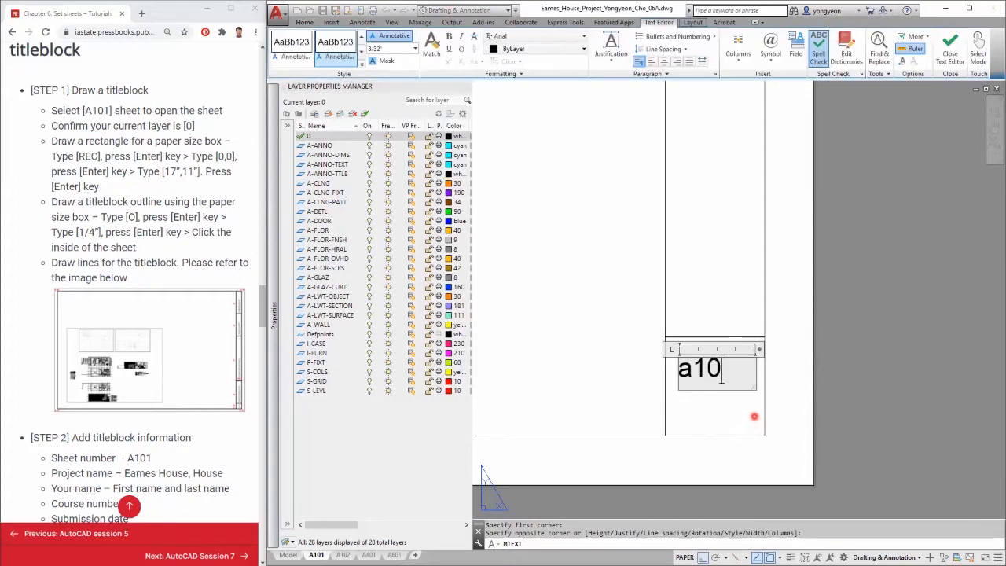
key("BackSpace")
key("BackSpace")
key("BackSpace")
type("A101")
left_click(738, 423)
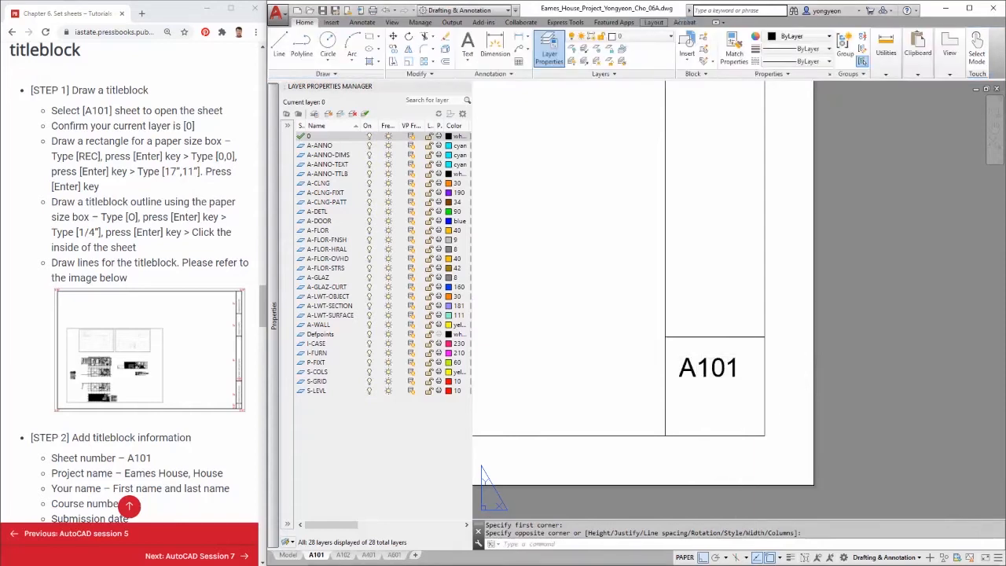
Rotate the A101 text 90 degrees.
key("Escape")
left_click(707, 372)
left_click(688, 356)
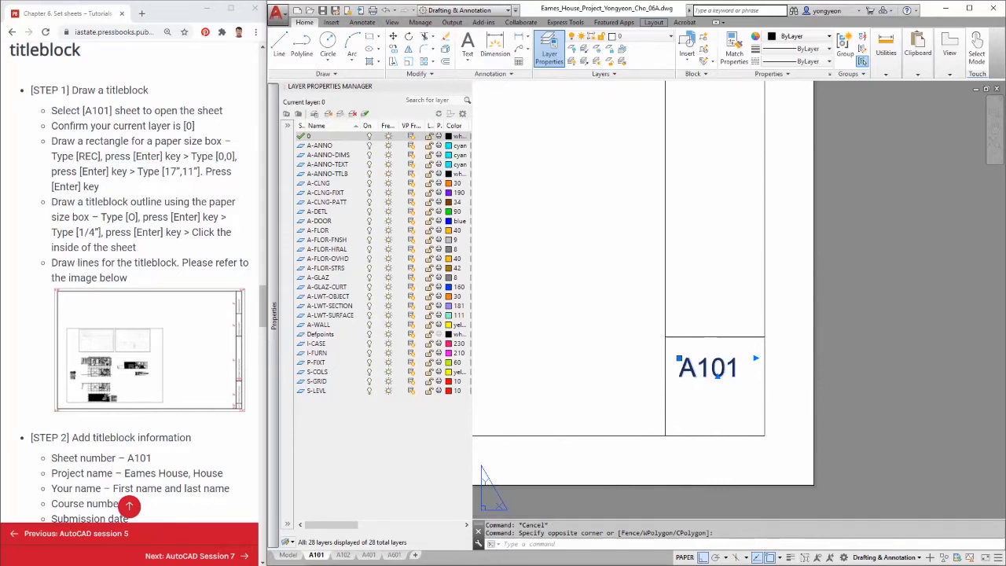
key("Escape")
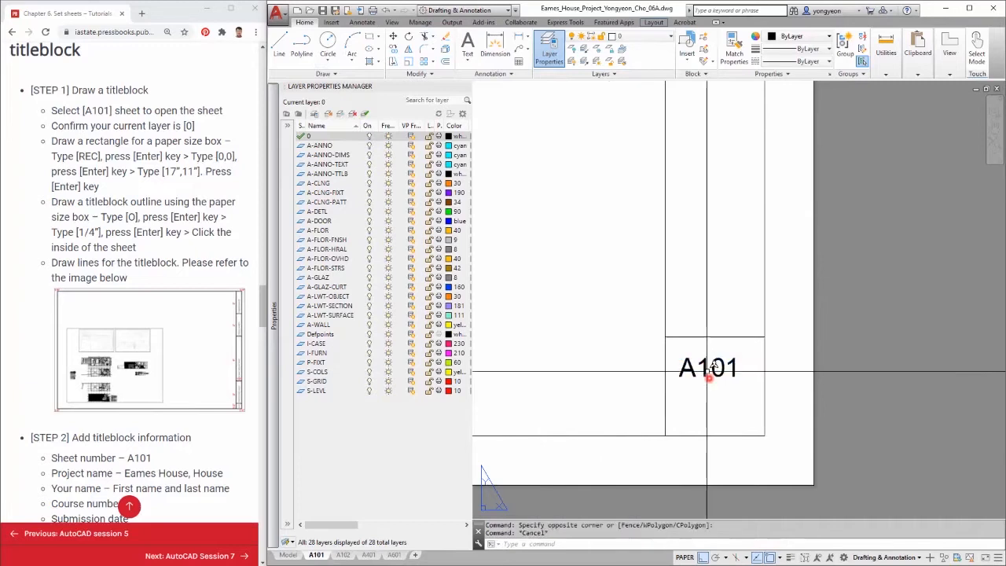
left_click(709, 368)
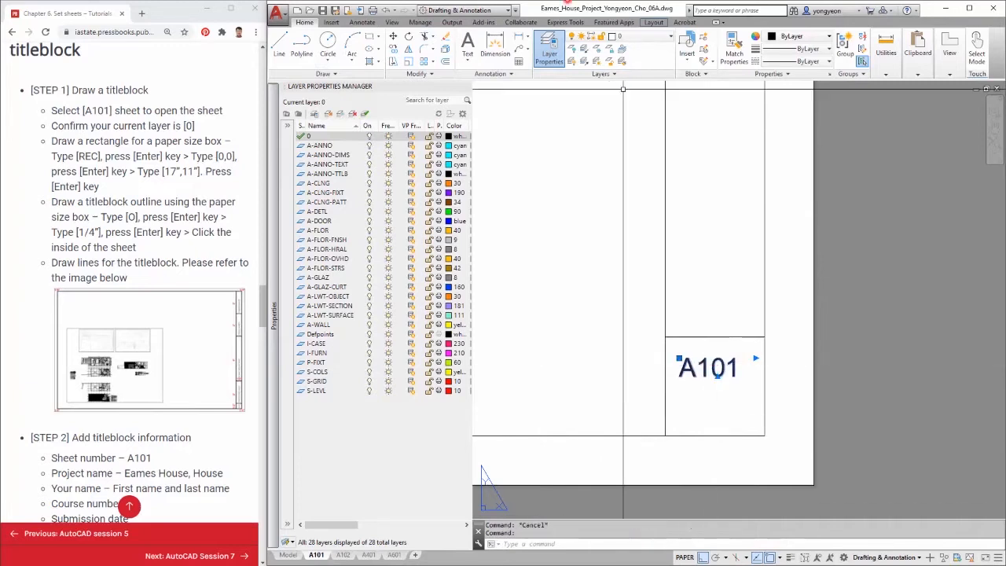
left_click(362, 22)
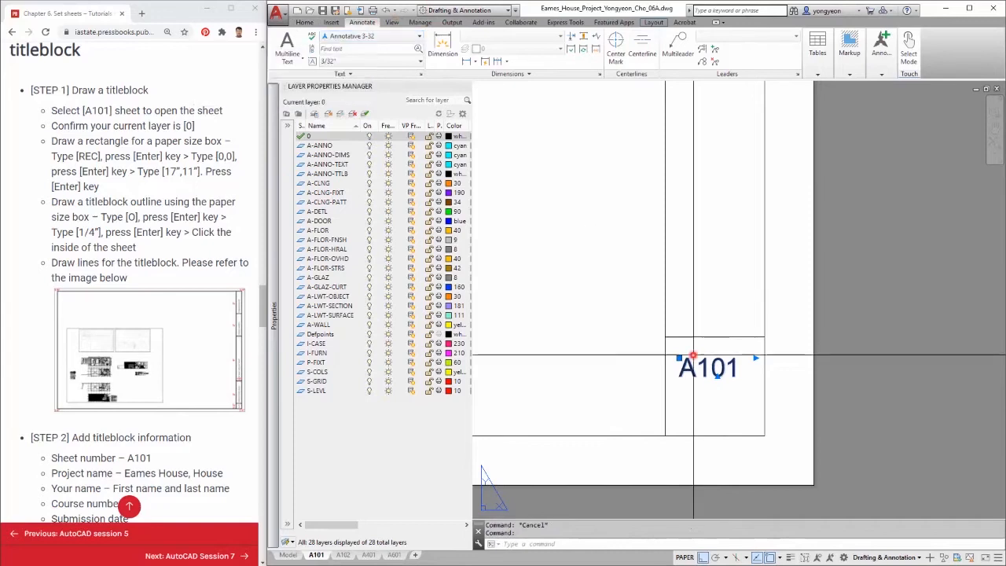
type("ro")
key("Return")
left_click(710, 367)
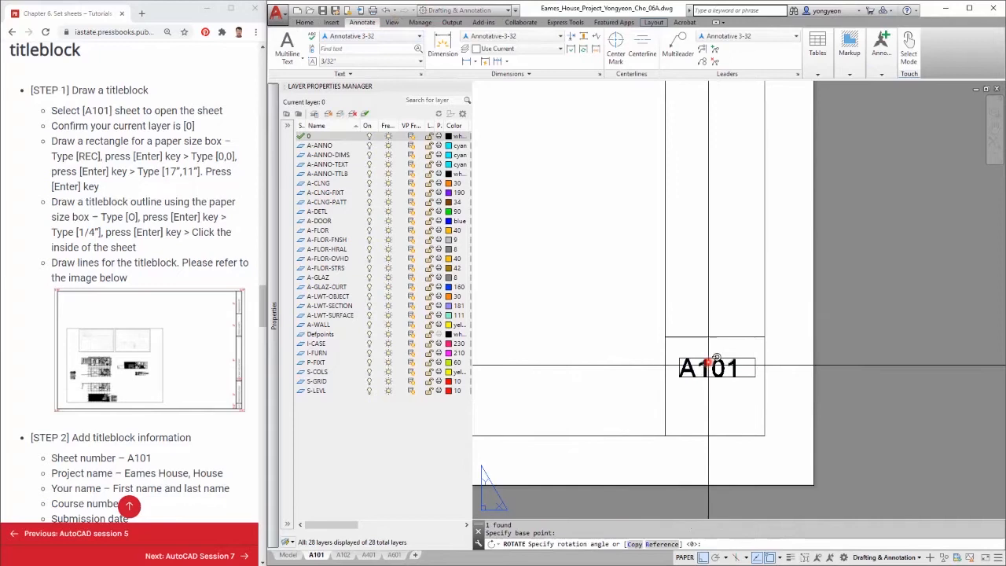
left_click(696, 253)
Move the rotated A101 text down slightly within its cell.
left_click(734, 423)
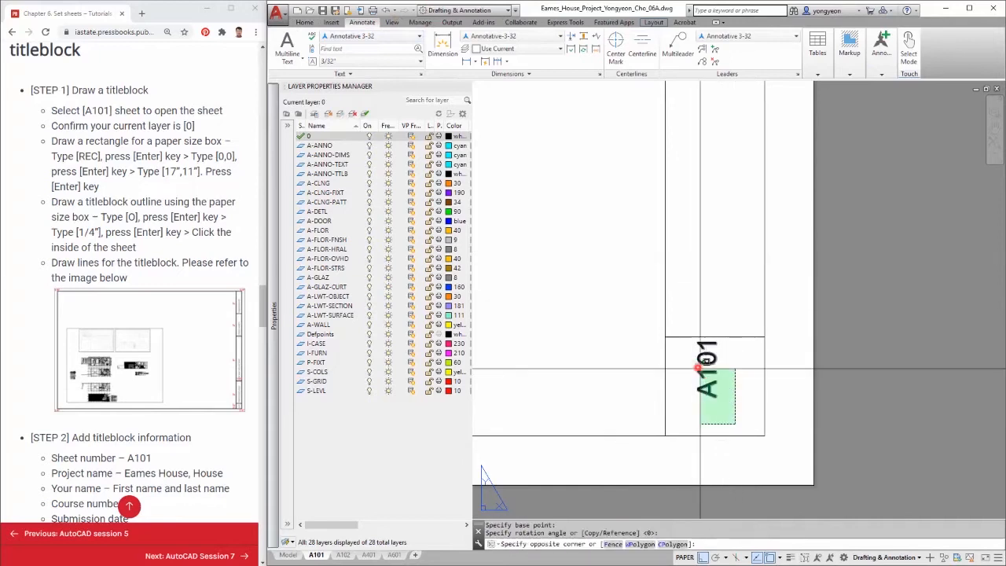
left_click(695, 366)
type("m")
key("Return")
left_click(789, 369)
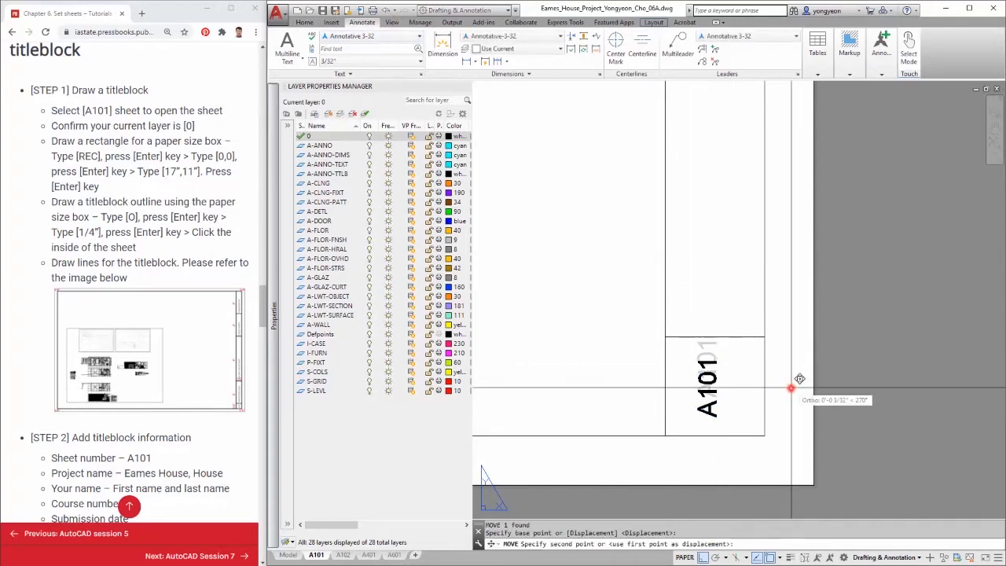
left_click(792, 385)
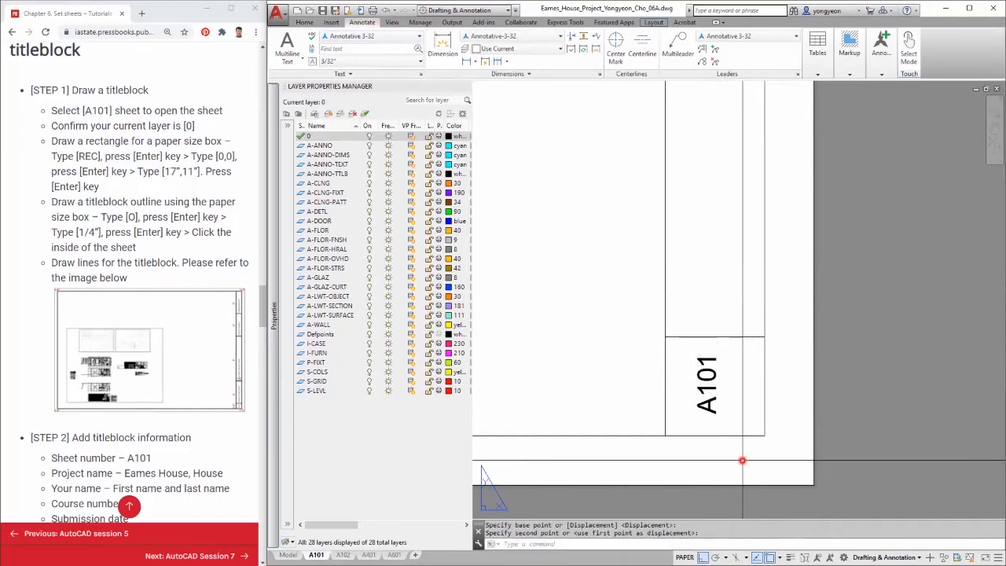
Move the A101 text right slightly to center it in the cell.
left_click(730, 407)
left_click(699, 383)
type("m")
key("Return")
left_click(694, 472)
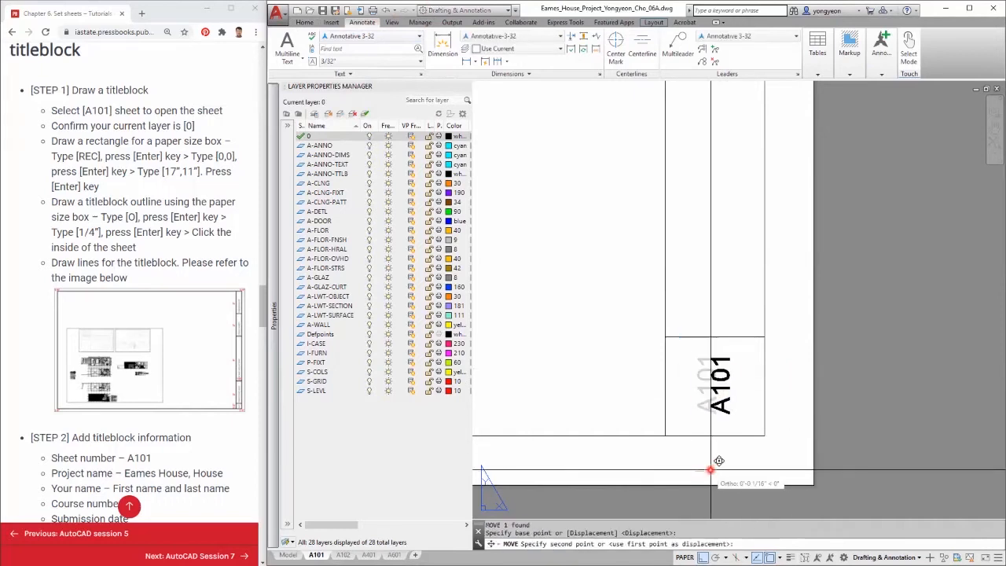
left_click(705, 470)
Copy the A101 text and move the copy up into the next, longer cell of the title strip.
left_click(748, 409)
left_click(708, 368)
middle_click_drag(713, 367, 700, 380)
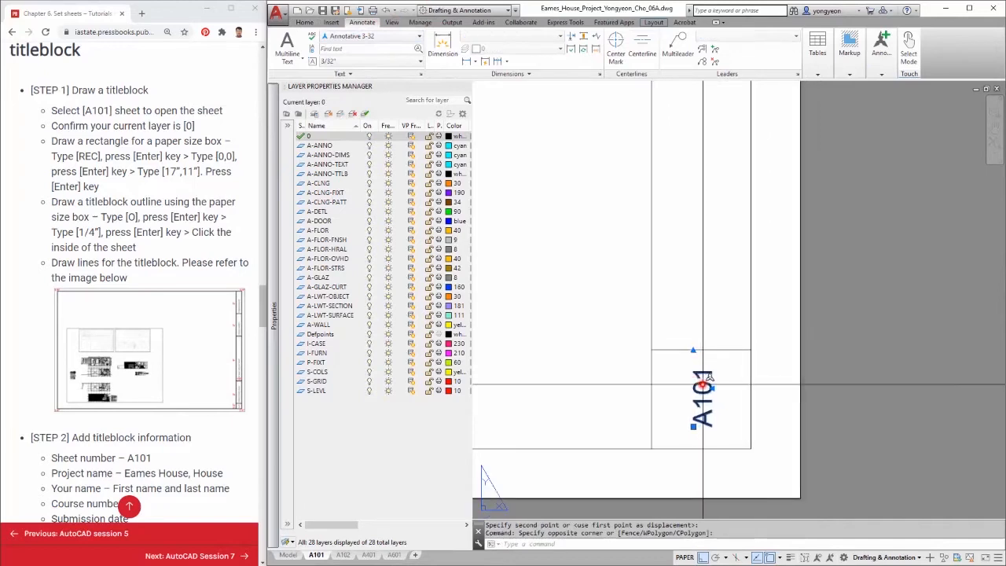
type("co")
key("Return")
left_click(751, 448)
left_click(751, 350)
scroll(741, 440, "down", 4)
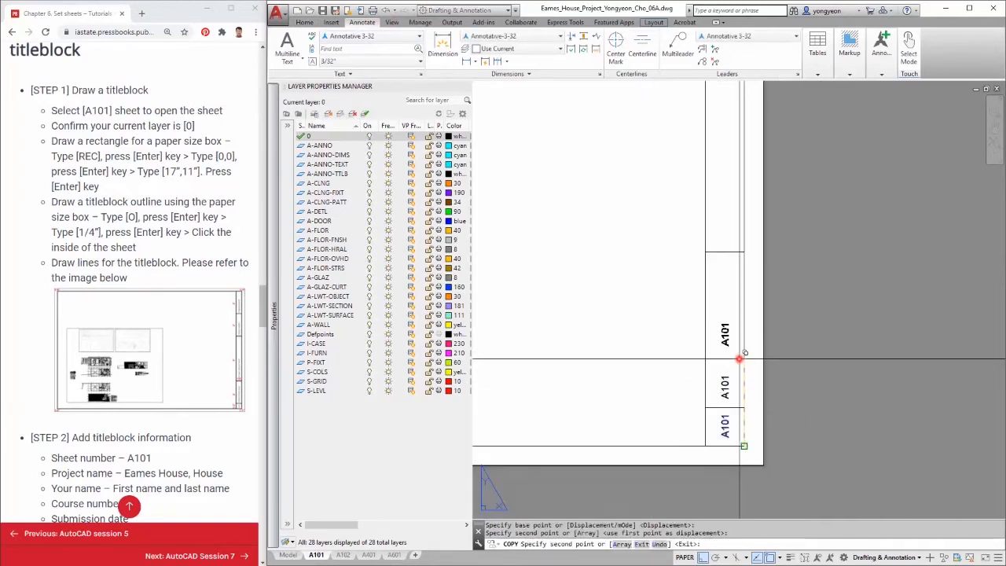
key("Escape")
left_click(725, 387)
left_click(722, 371)
left_click(721, 261)
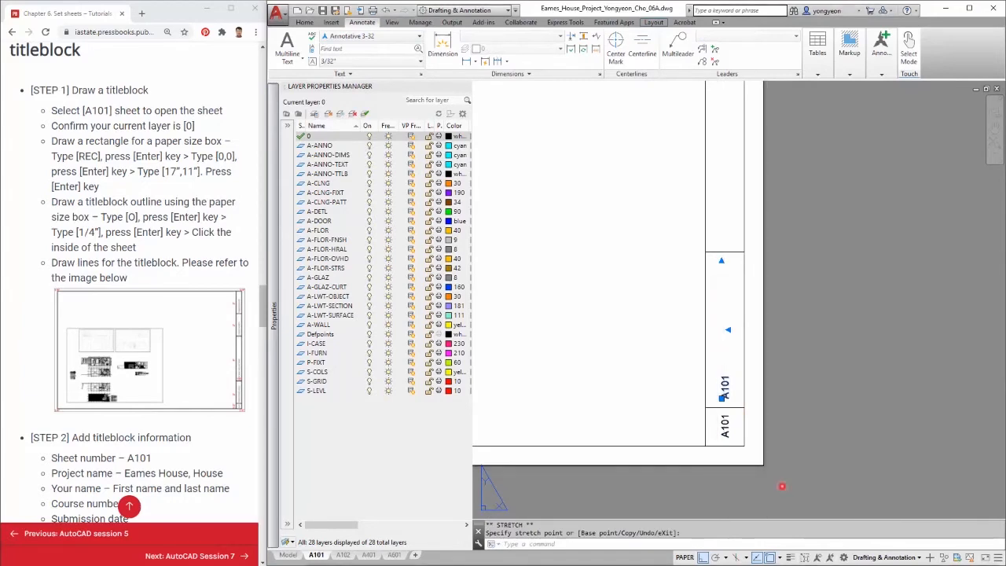
Replace the copied text's content with the pasted project name Eames House, House.
double_click(726, 380)
left_click_drag(750, 404, 715, 404)
type("Eames House, House")
left_click(721, 355)
left_click(729, 354)
Copy the Eames House, House text and move the copy up into the next cell of the title strip.
type("co")
key("Return")
left_click(745, 407)
left_click(745, 251)
middle_click_drag(746, 251, 720, 467)
key("Escape")
left_click(701, 399)
left_click(696, 324)
left_click(697, 314)
left_click(696, 321)
left_click(695, 165)
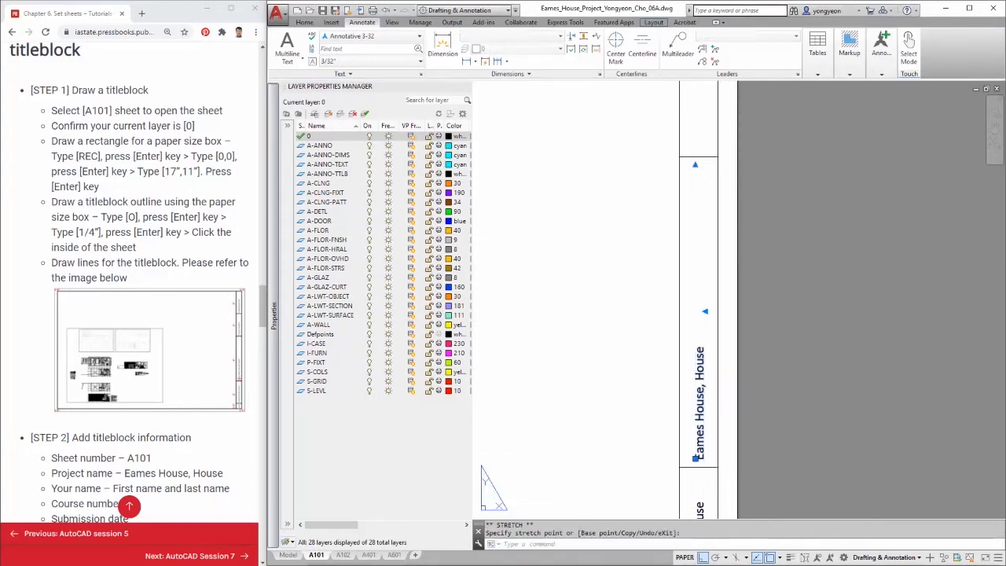
Replace the copied text's content with the pasted text First name and last name.
double_click(698, 409)
key("ctrl+a")
type("First name and last name.")
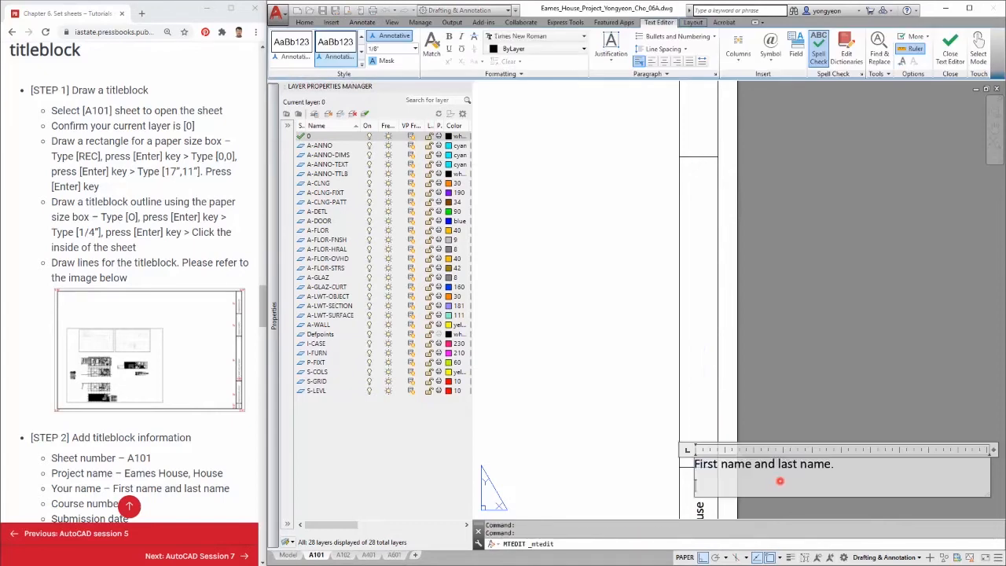
left_click(588, 332)
scroll(627, 398, "down", 3)
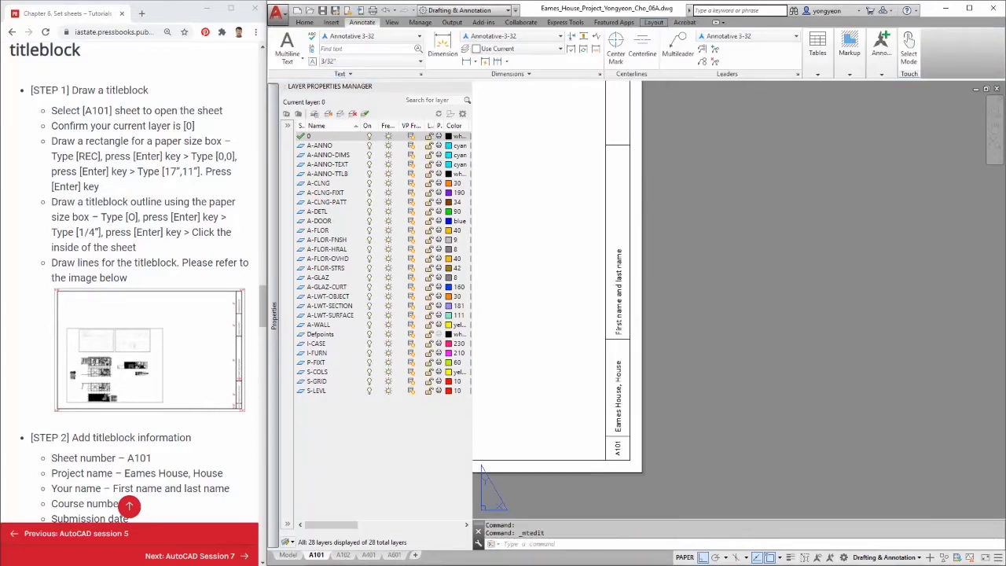
Copy the Eames House, House text into the two remaining top cells of the title strip.
middle_click_drag(622, 388, 608, 440)
key("Escape")
left_click(606, 441)
type("co")
key("Return")
left_click(610, 440)
middle_click_drag(611, 208, 612, 289)
left_click(619, 279)
left_click(620, 181)
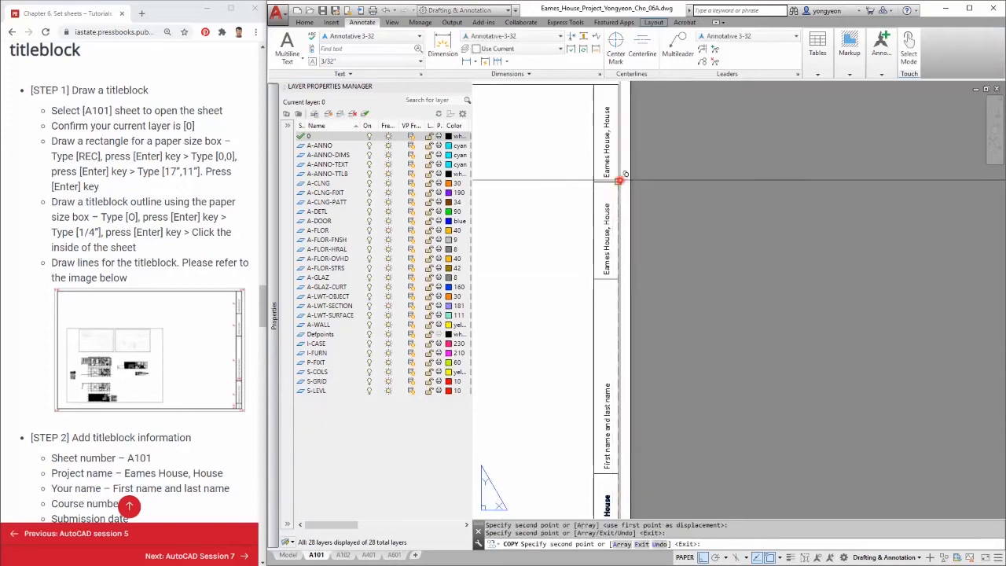
middle_click_drag(619, 181, 629, 220)
key("Escape")
Change the lower copied text to Course number.
double_click(616, 285)
key("ctrl+a")
type("Course number")
left_click(714, 348)
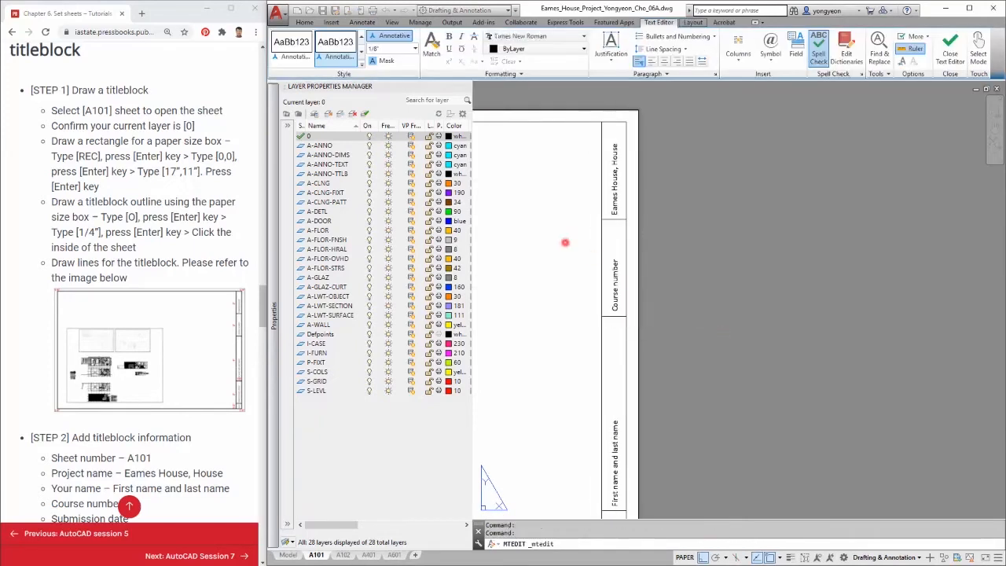
Change the top copied text to Submission date.
double_click(615, 196)
key("ctrl+a")
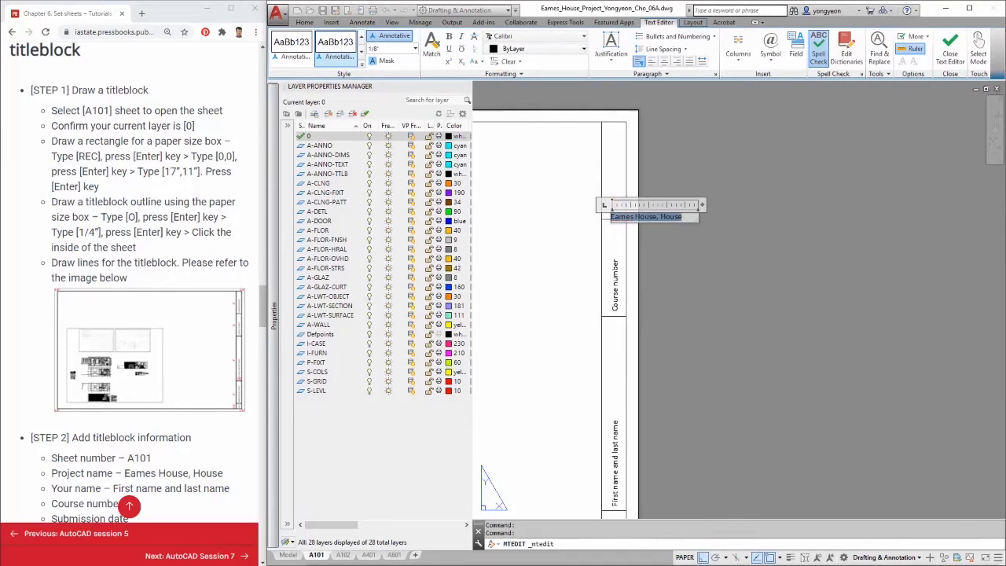
type("Submission date")
left_click(703, 307)
Create a block named 000_Titleblock_11x17 from the titleblock outline, lines and texts.
mouse_move(711, 305)
middle_mouse_down()
mouse_move(768, 230)
mouse_move(924, 236)
middle_mouse_up()
scroll(924, 235, "down", 2)
middle_click_drag(799, 389, 907, 389)
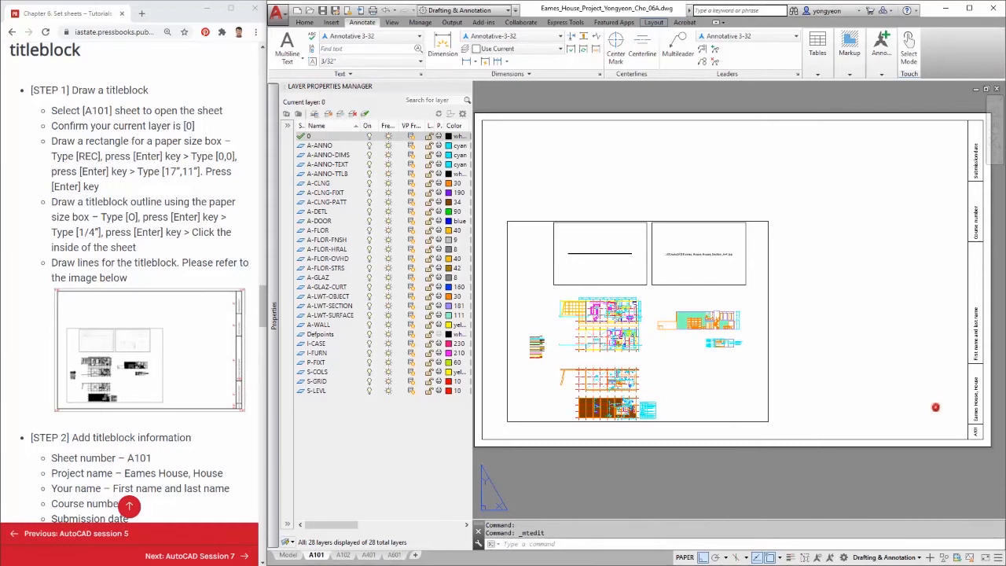
scroll(936, 418, "down", 2)
left_click(975, 451)
left_click(930, 197)
middle_click_drag(959, 374, 911, 353)
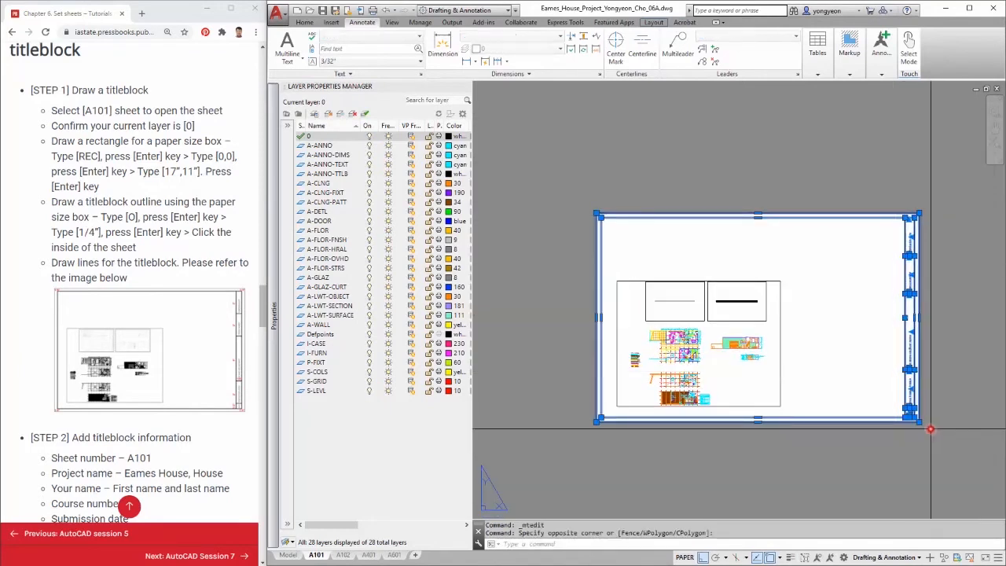
scroll(932, 420, "up", 2)
left_click(932, 420, "shift")
left_click(910, 387, "shift")
middle_click_drag(916, 437, 963, 458)
left_click(924, 106)
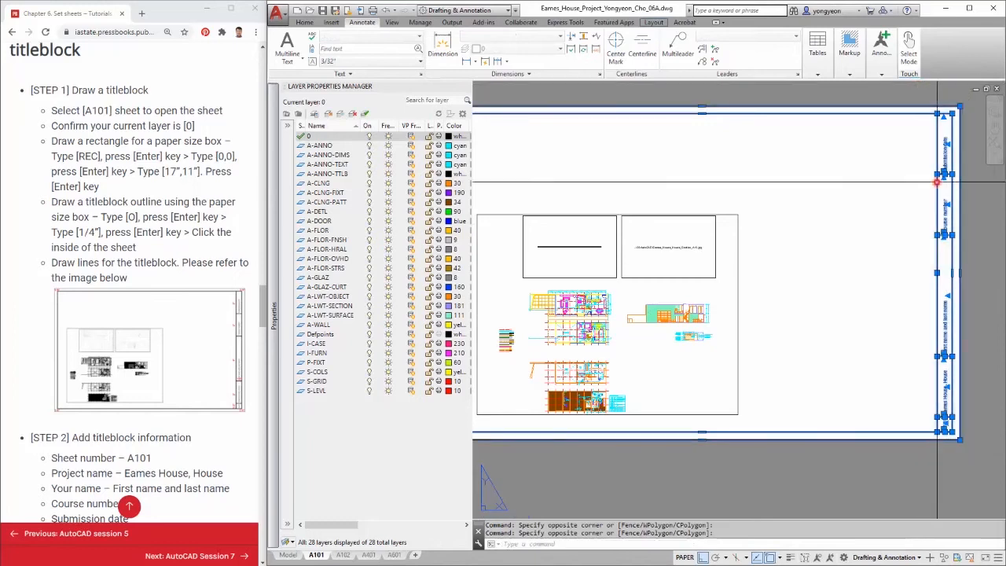
scroll(962, 416, "up", 5)
left_click(887, 480)
left_click(822, 444)
scroll(827, 439, "down", 5)
scroll(836, 461, "down", 2)
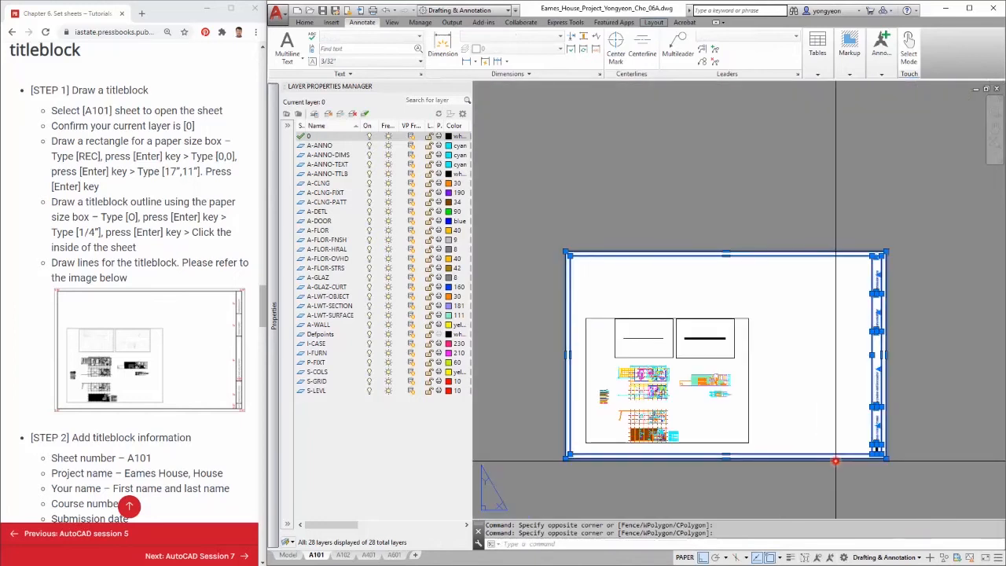
key("Return")
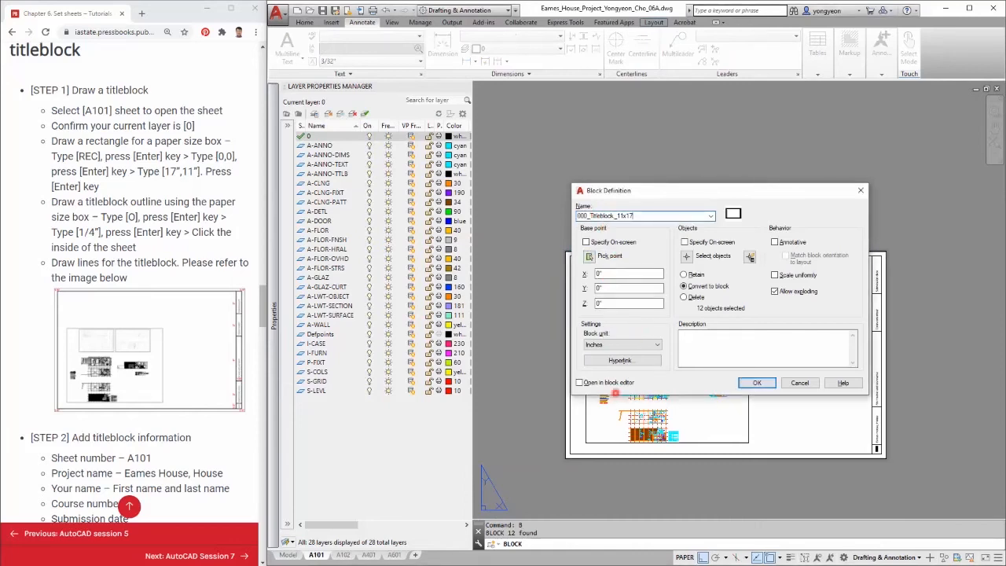
left_click(751, 385)
Move the titleblock block onto the A-ANNO-TTLB layer.
left_click(942, 503)
left_click(865, 377)
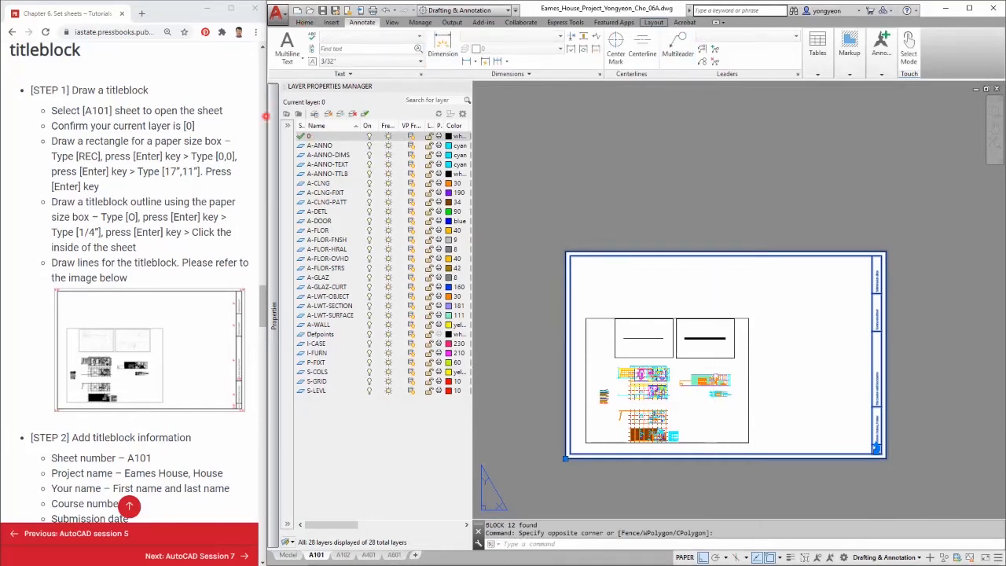
left_click(305, 22)
left_click(637, 39)
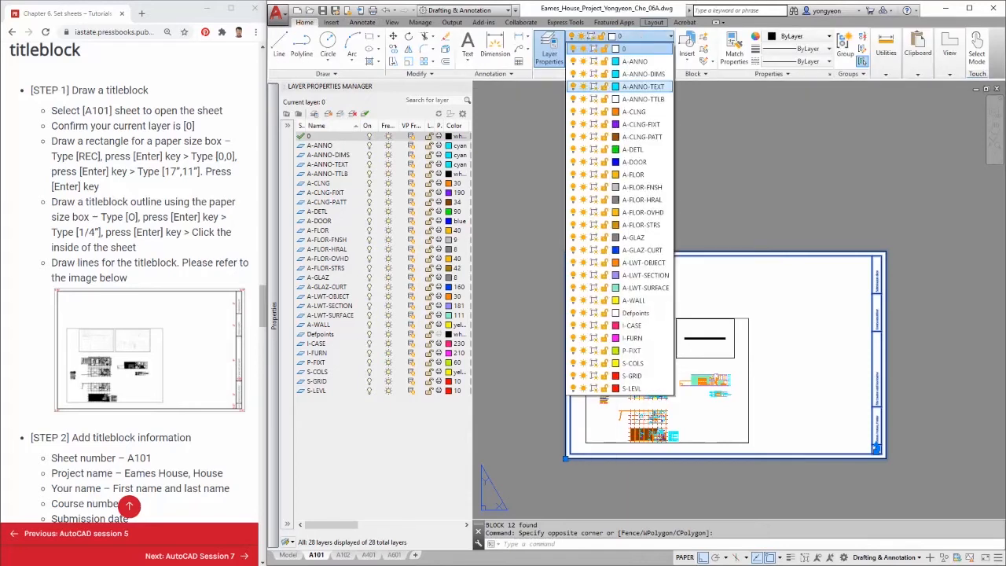
left_click(643, 99)
scroll(866, 509, "up", 2)
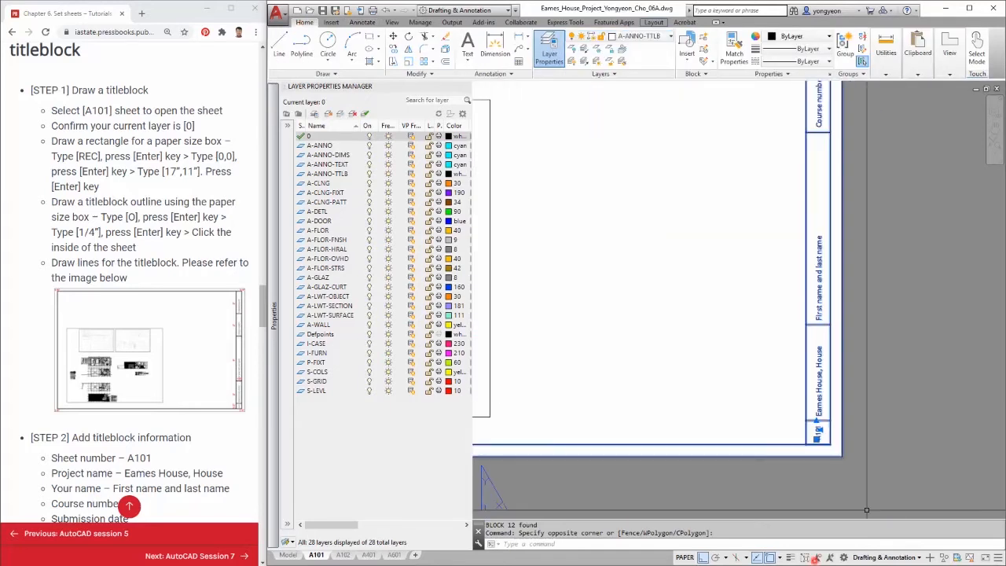
Turn on the lineweight display.
left_click(791, 558)
key("Escape")
left_click(790, 558)
left_click(791, 558)
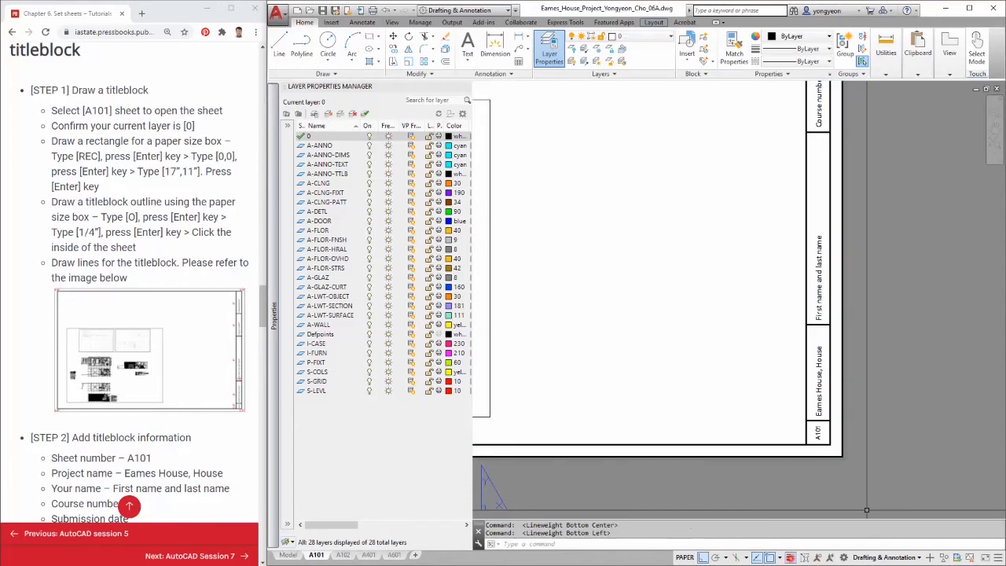
Select the titleblock block and copy it to the clipboard.
scroll(881, 410, "down", 5)
left_click(899, 441)
left_click(835, 337)
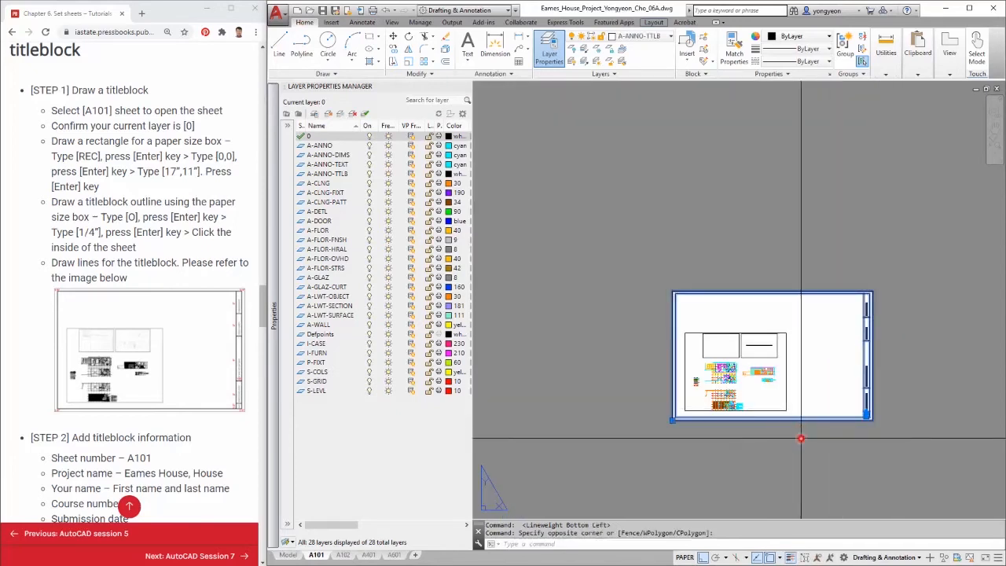
scroll(731, 419, "up", 2)
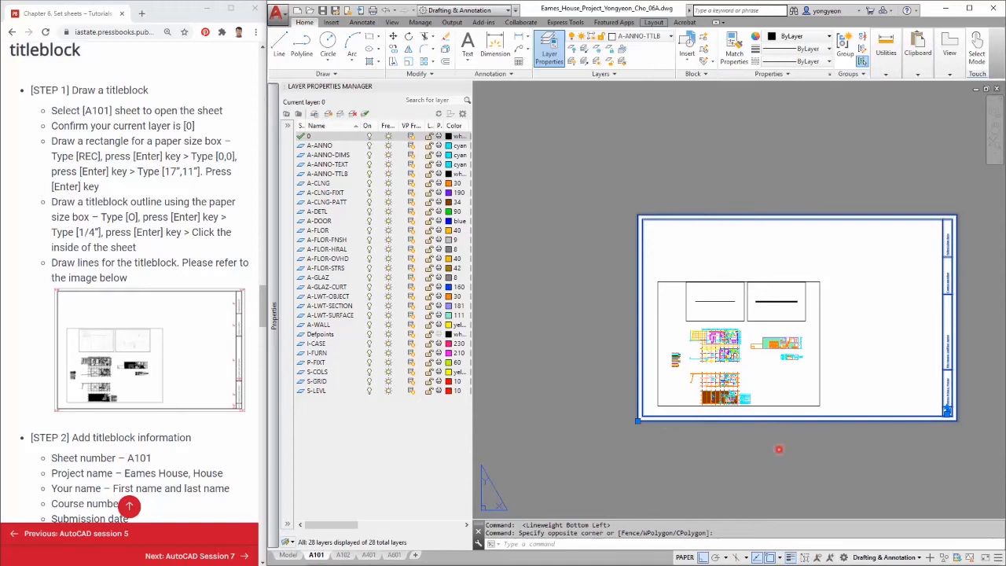
key("ctrl+c")
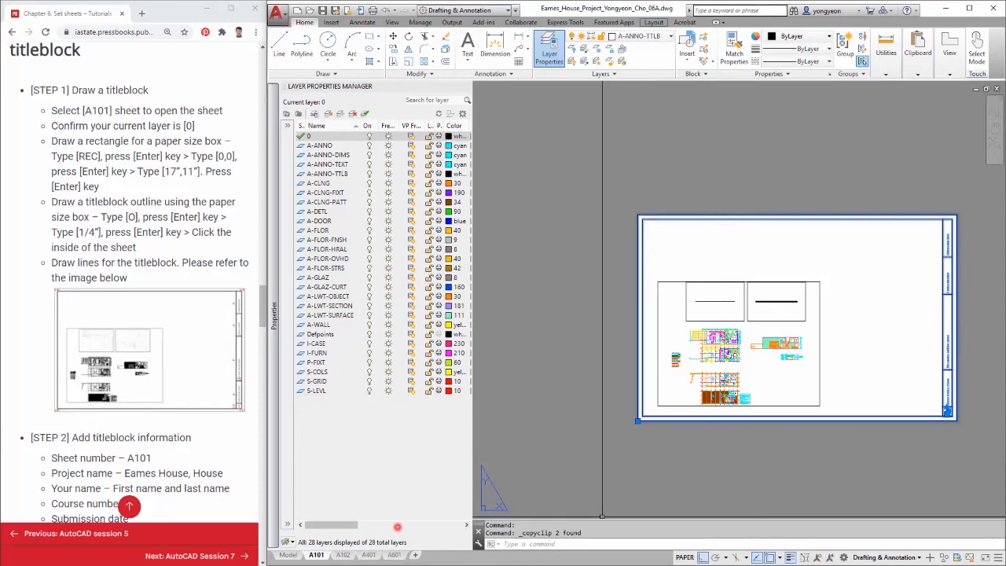
Insert the 000_Titleblock_11x17 block on the A102 layout at 0,0.
left_click(341, 554)
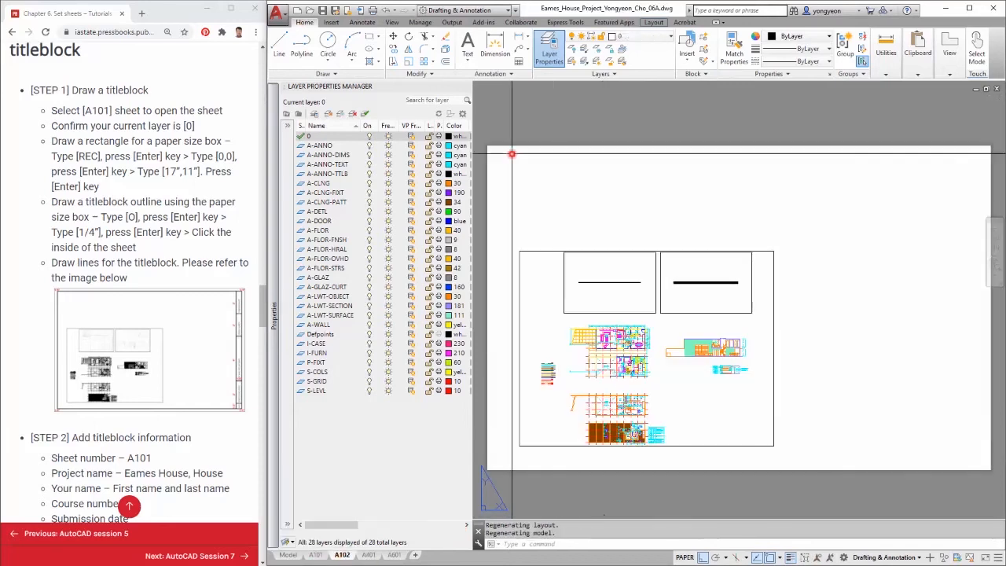
left_click(331, 22)
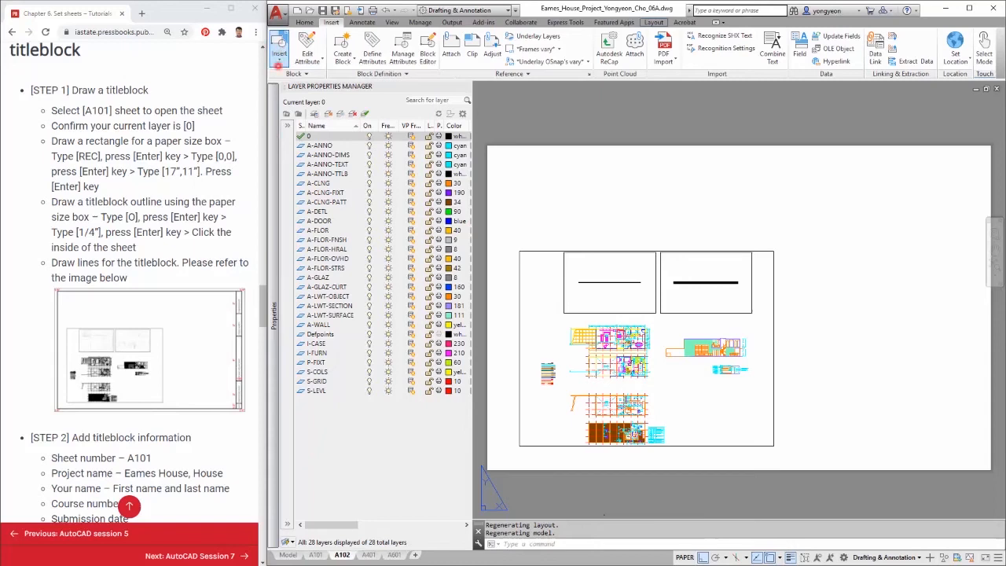
left_click(279, 51)
scroll(177, 138, "down", 4)
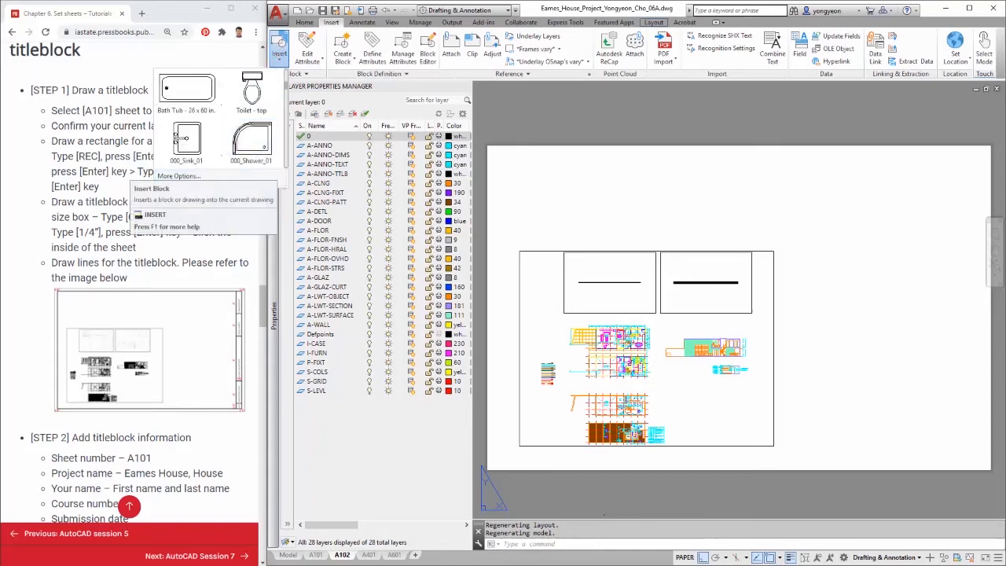
scroll(178, 138, "down", 1)
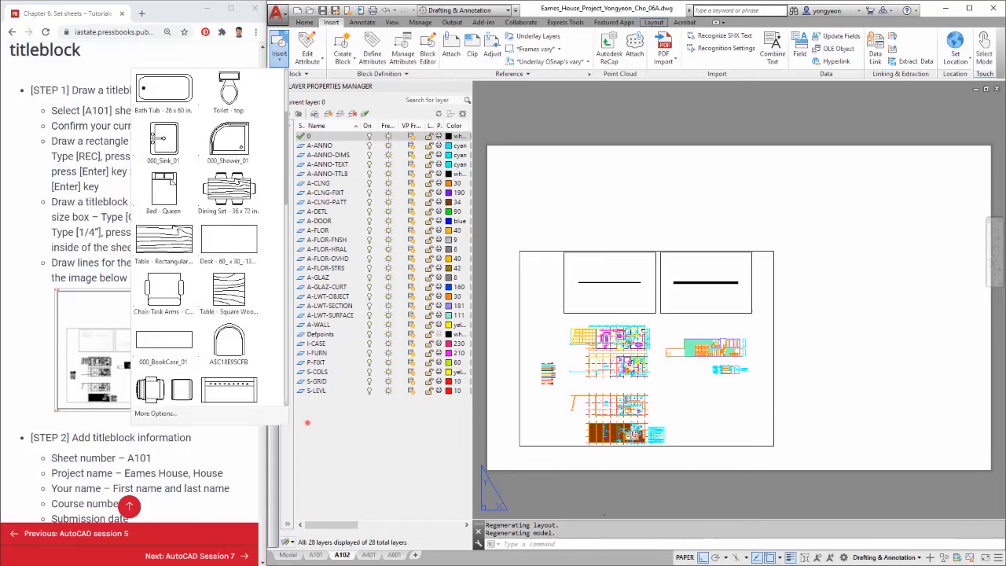
scroll(178, 139, "down", 5)
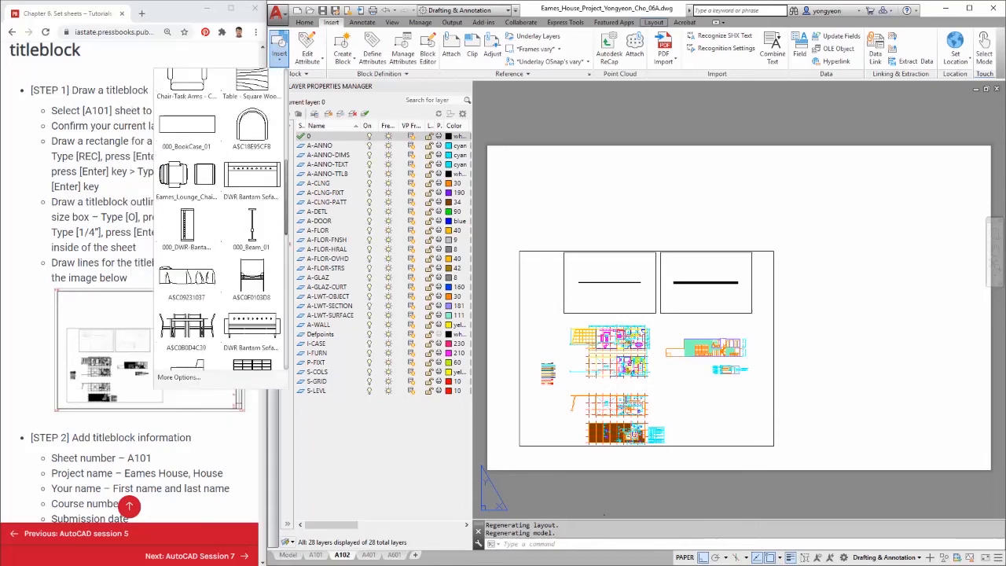
scroll(251, 342, "down", 4)
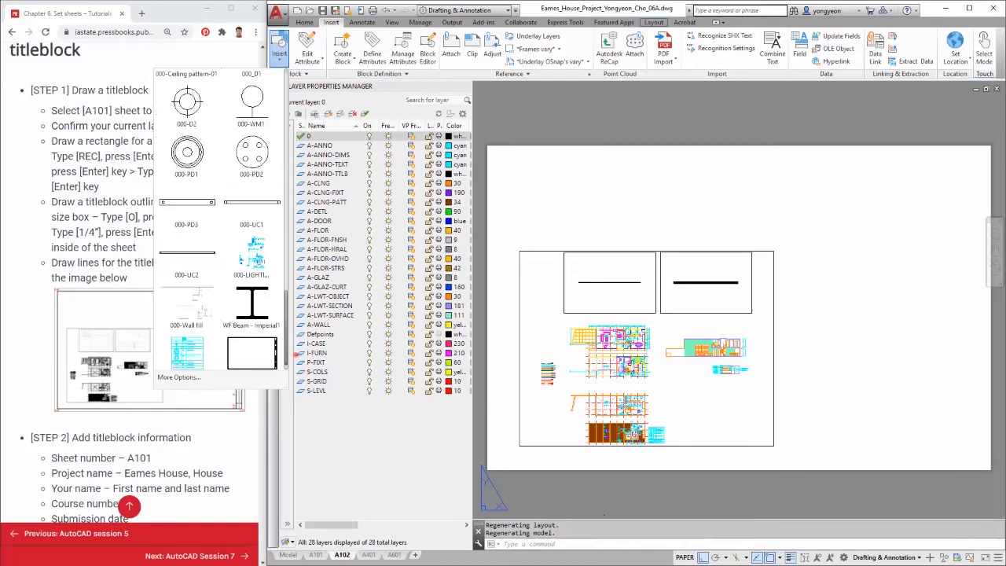
left_click(251, 342)
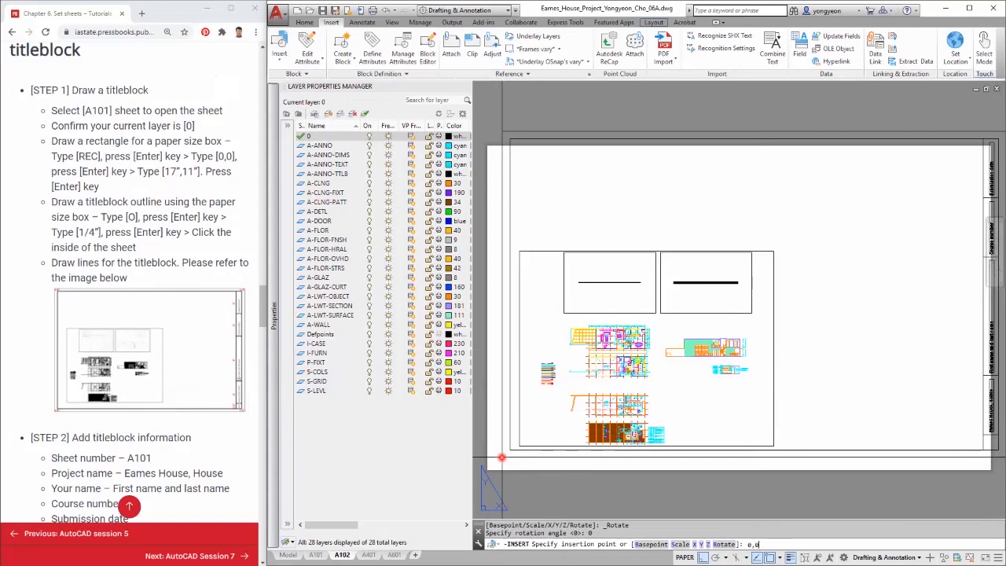
type("0,0")
key("Return")
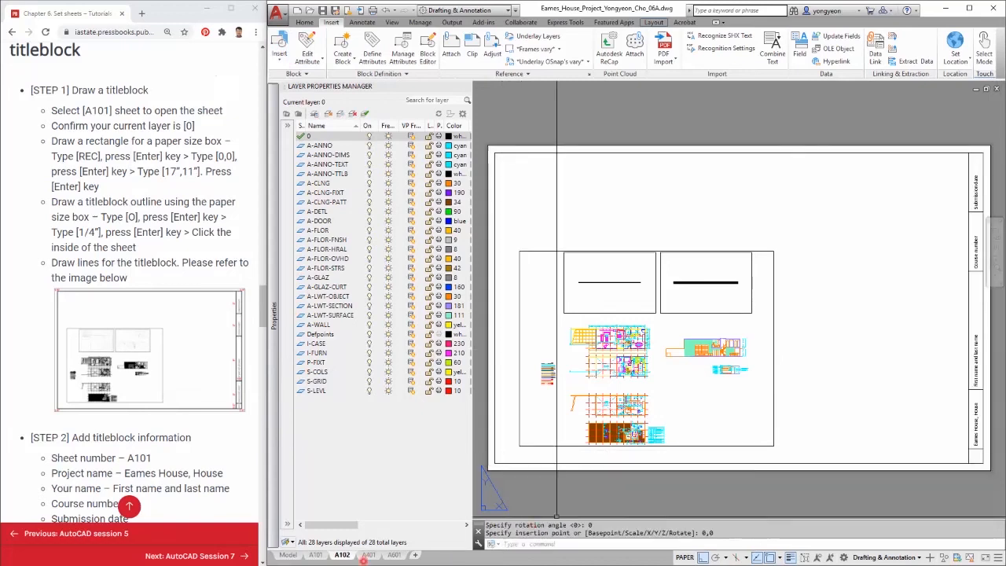
Insert the titleblock block on the A401 layout at 0,0.
left_click(367, 555)
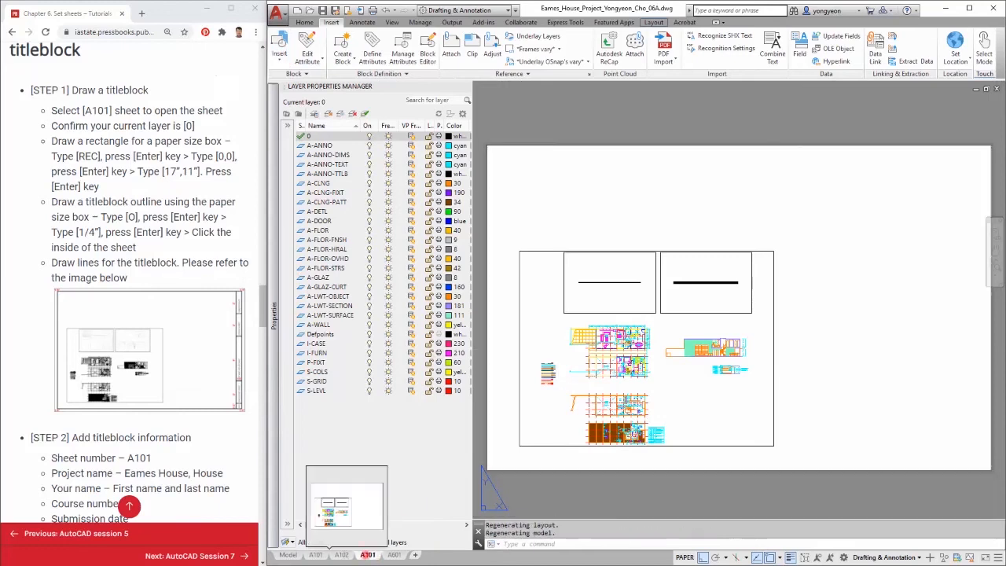
left_click(279, 47)
left_click(253, 345)
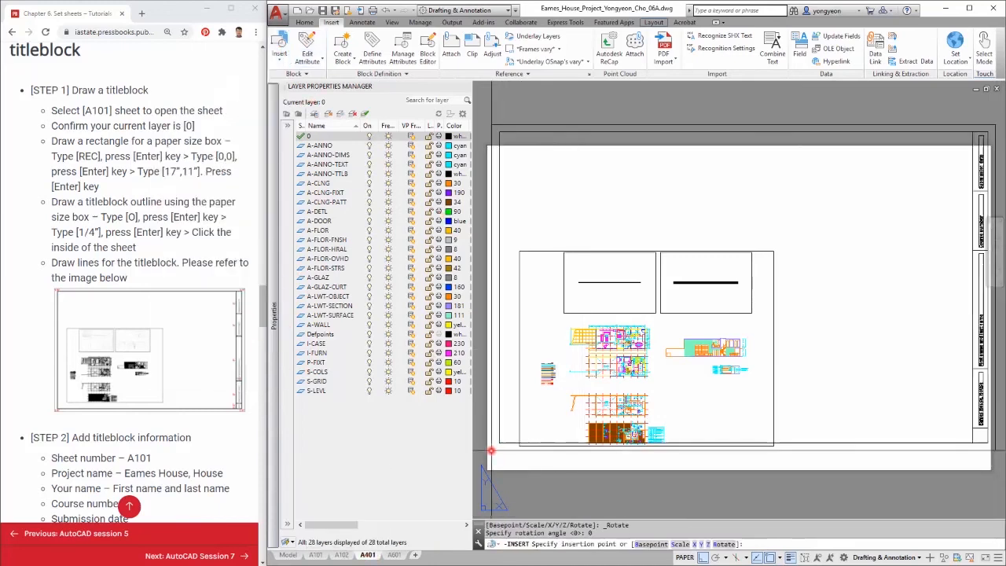
type("0,0")
key("Return")
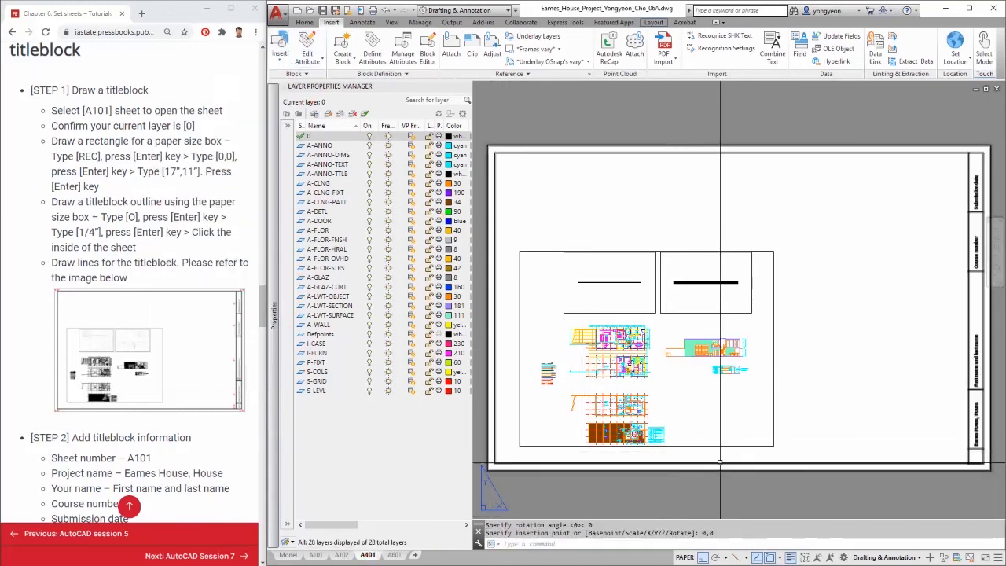
Insert the titleblock block on the A601 layout at 0,0.
left_click(394, 555)
left_click(279, 47)
left_click(252, 345)
type("0,0")
key("Return")
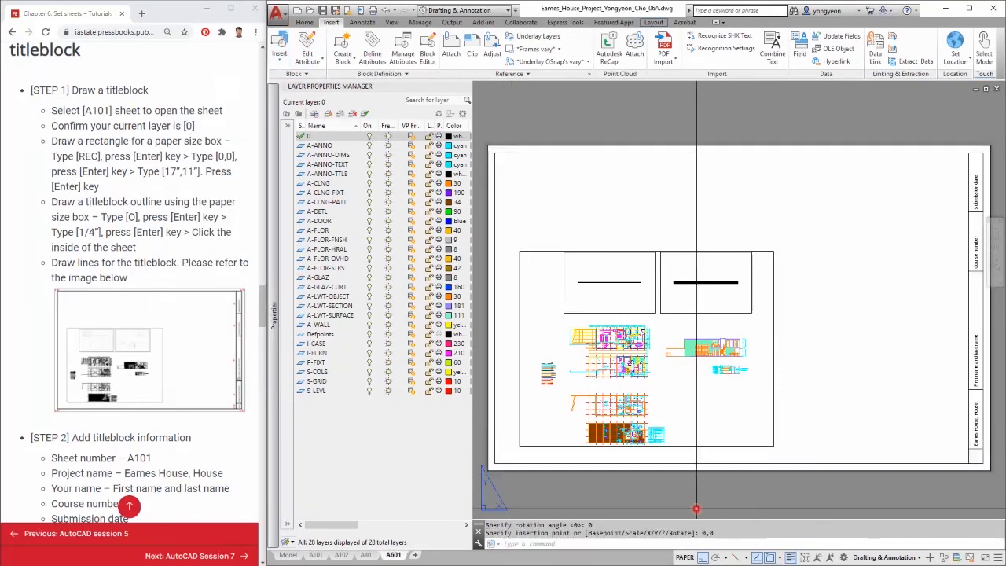
Select the A101 sheet number text on the A101 layout and copy it.
left_click(316, 554)
middle_click_drag(952, 423, 849, 401)
key("Escape")
key("Escape")
scroll(847, 400, "up", 4)
left_click(775, 328)
left_click(915, 424)
key("ctrl+c")
Paste the sheet number text into the A102 titleblock's bottom cell.
left_click(342, 555)
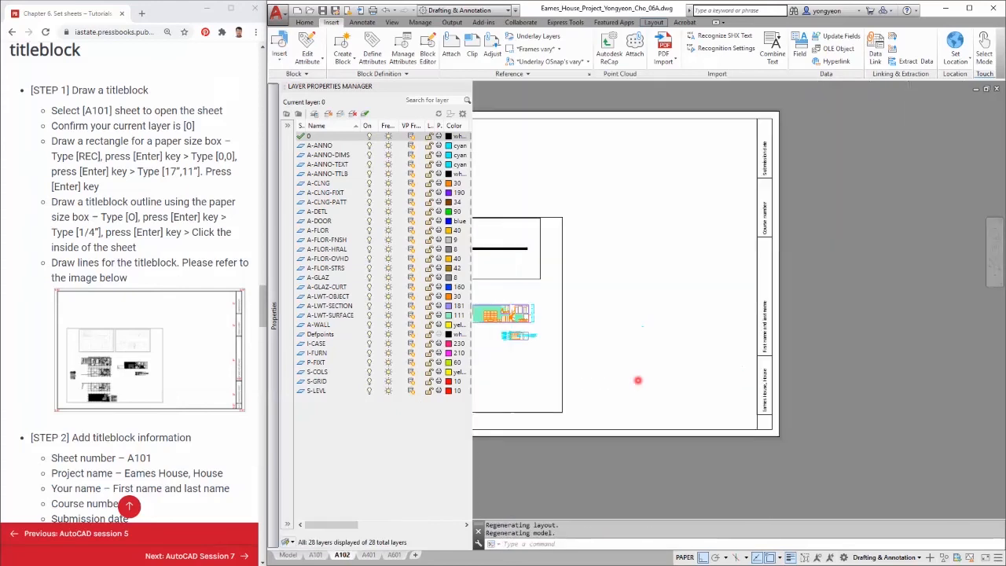
key("ctrl+v")
scroll(629, 385, "up", 5)
left_click(601, 388)
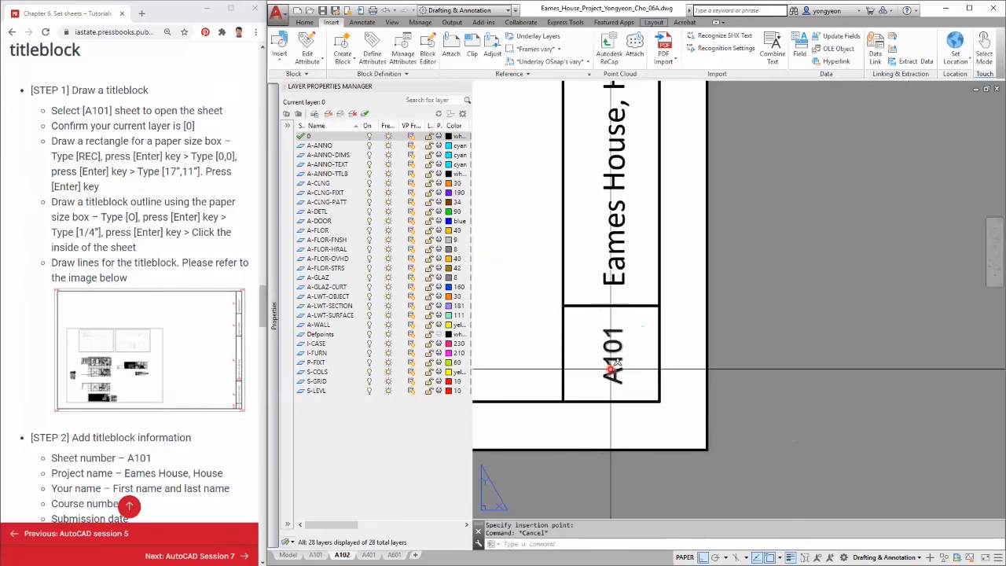
Edit the pasted sheet number text on the A102 layout to read A102.
double_click(616, 366)
left_click(696, 404)
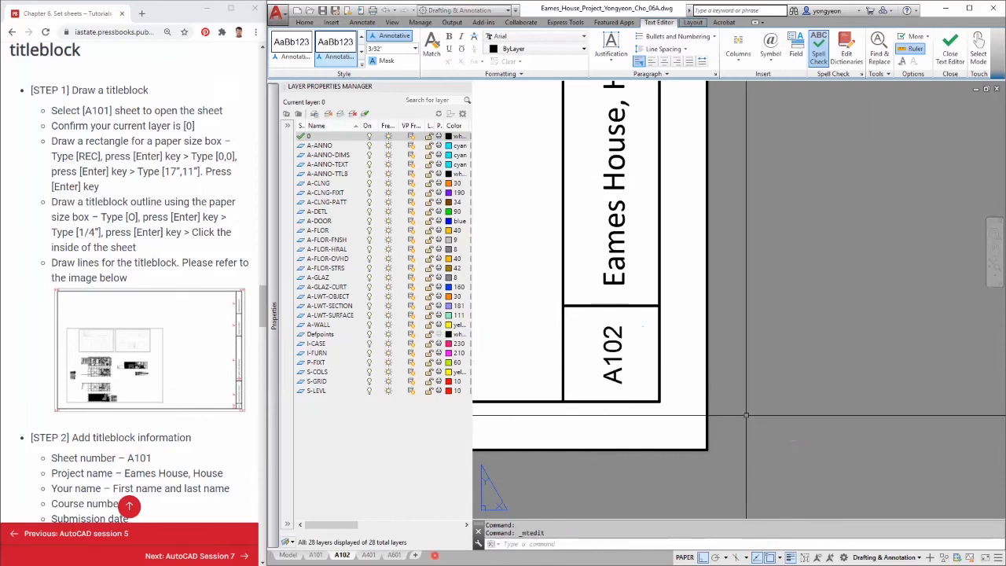
Paste the copied sheet number text into the bottom cell of the A401 titleblock.
left_click(369, 555)
scroll(805, 432, "up", 5)
middle_click_drag(974, 444, 815, 371)
key("ctrl+v")
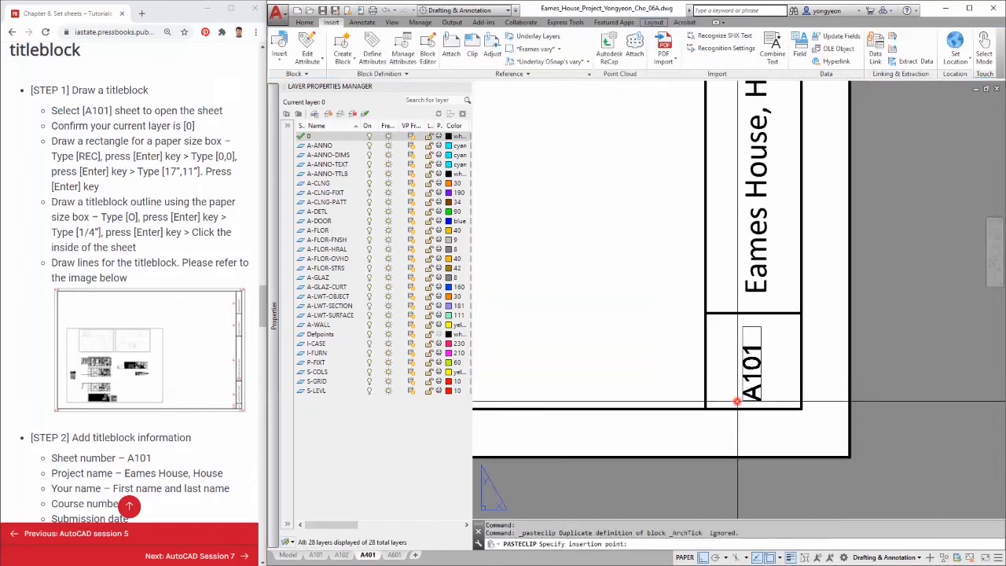
left_click(742, 394)
key("Escape")
Edit the pasted sheet number text on the A401 layout to read A401.
left_click(757, 344)
double_click(756, 346)
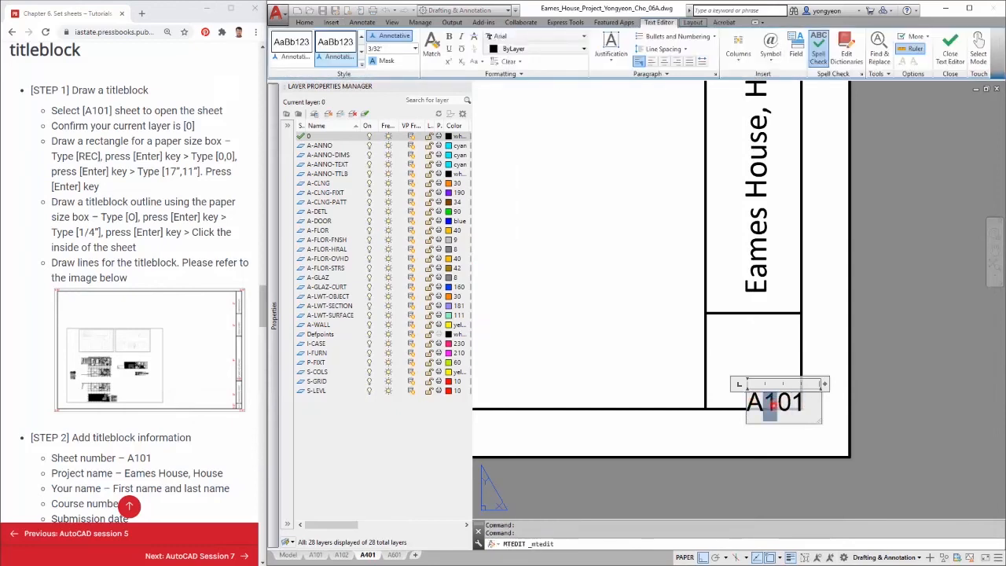
left_click(900, 378)
scroll(883, 386, "down", 4)
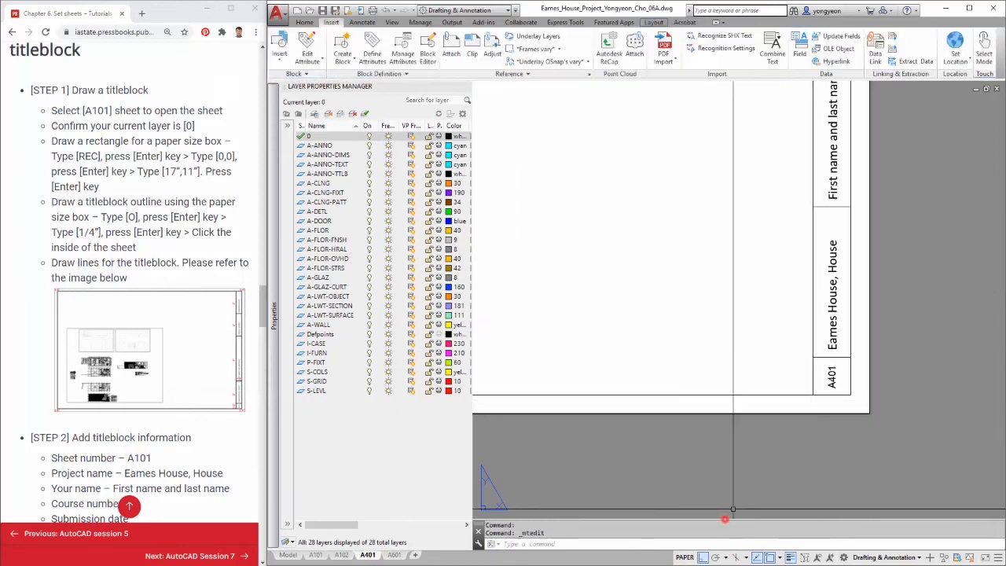
Paste the copied sheet number text into the bottom cell of the A601 titleblock.
left_click(398, 555)
scroll(775, 404, "up", 5)
key("ctrl+v")
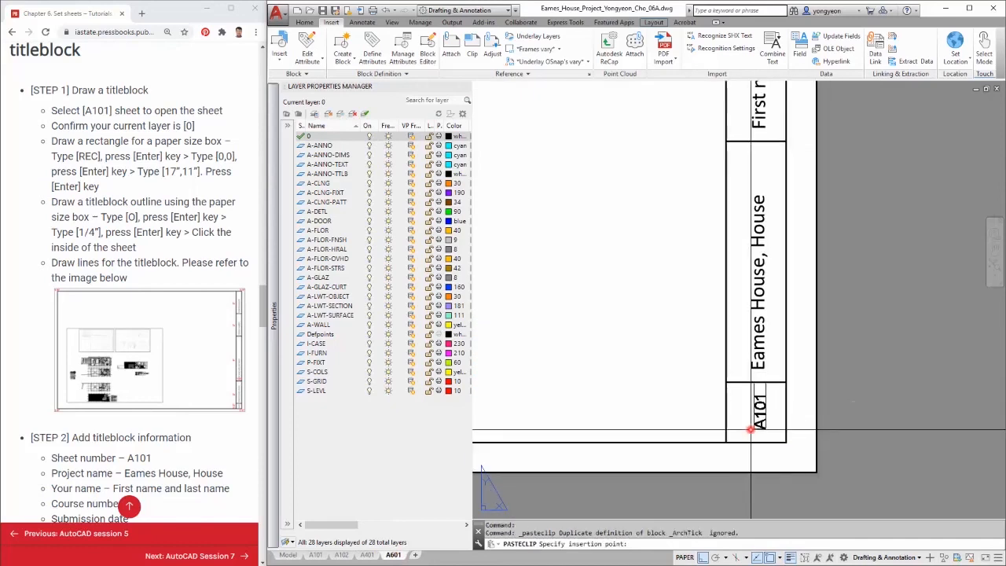
left_click(748, 433)
Edit the pasted sheet number text on the A601 layout to read A601.
double_click(756, 420)
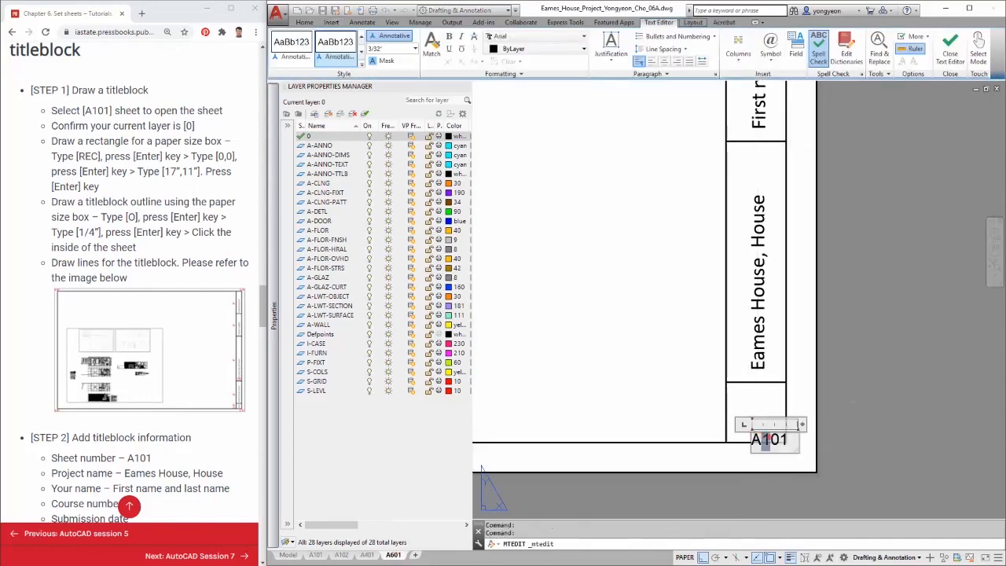
left_click(828, 444)
scroll(854, 433, "down", 5)
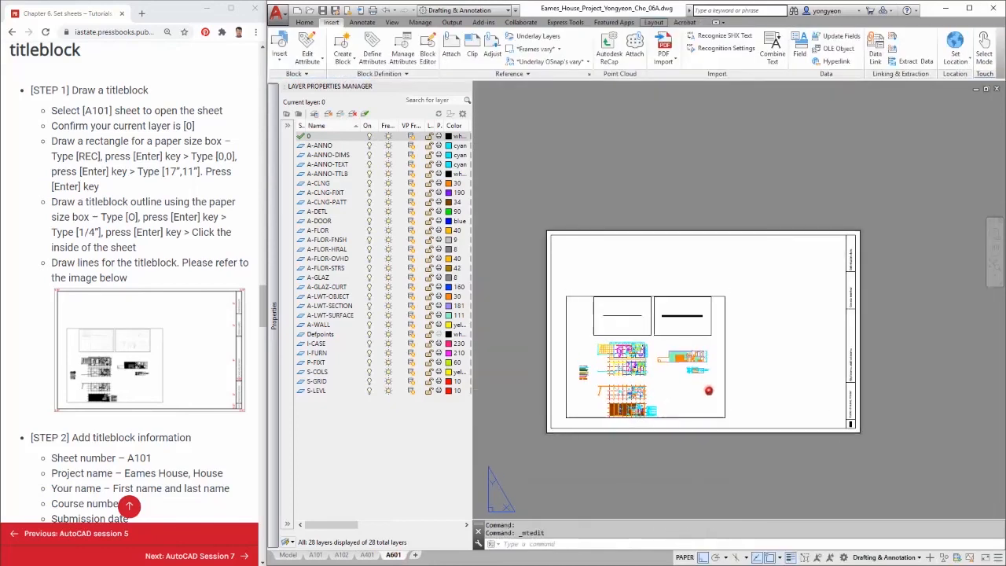
scroll(55, 445, "down", 2)
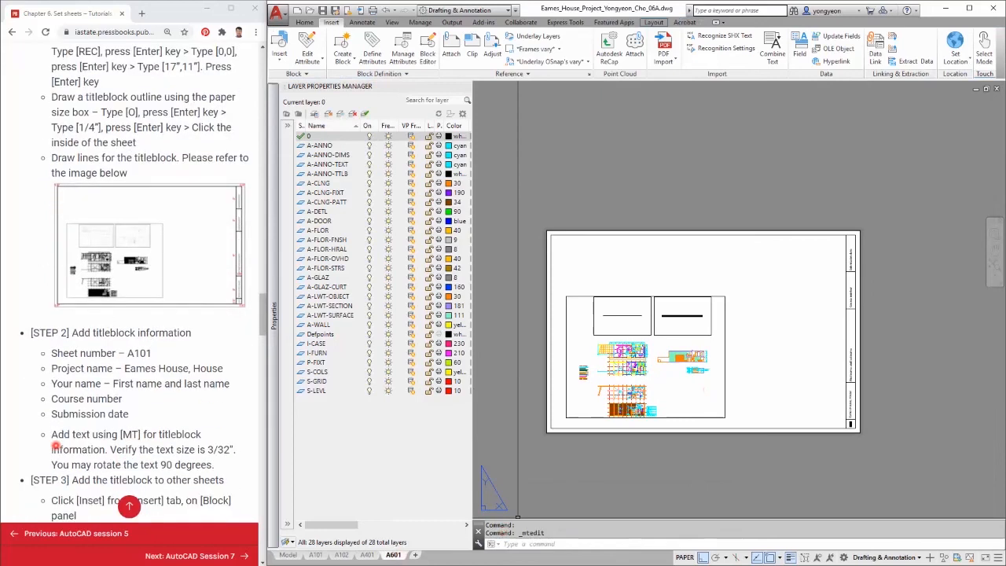
scroll(55, 446, "down", 4)
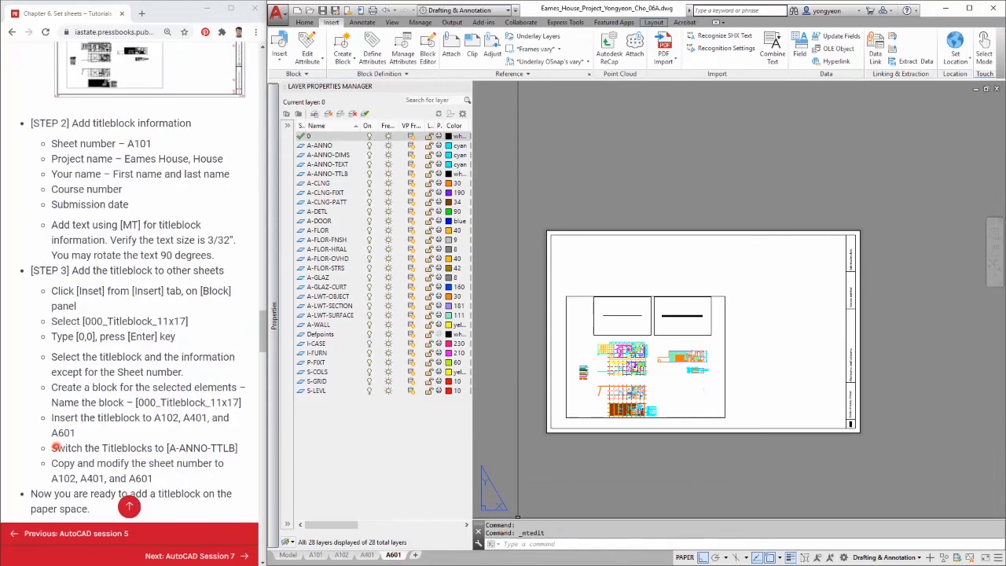
scroll(55, 445, "down", 9)
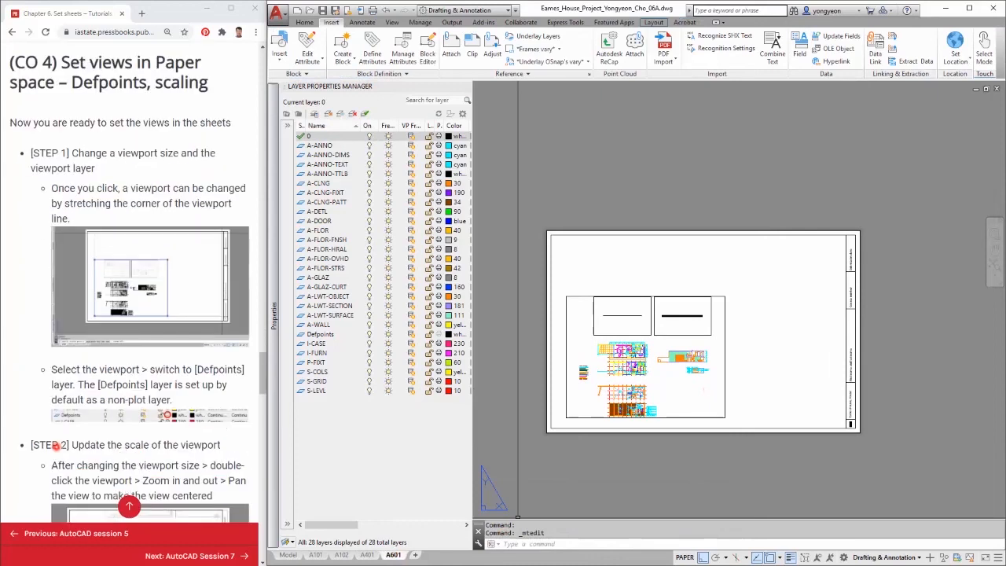